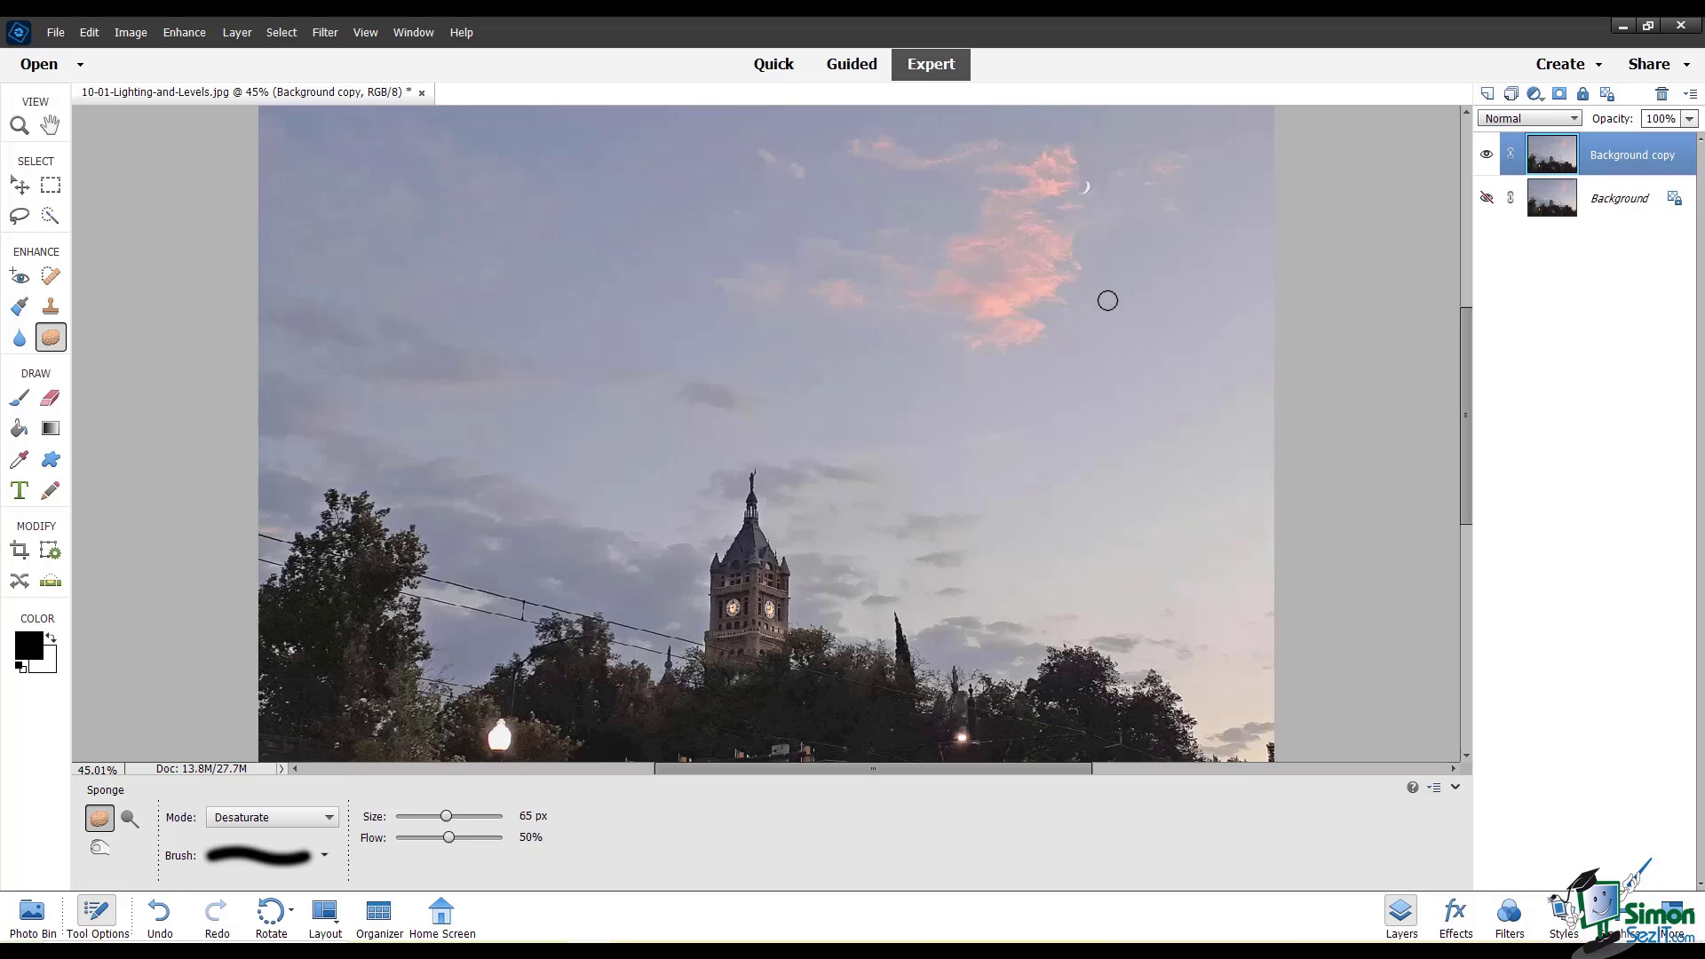
# Step: Set up the Dodge tool with the Shadows range and a brush size of 286 px
pyautogui.click(131, 820)
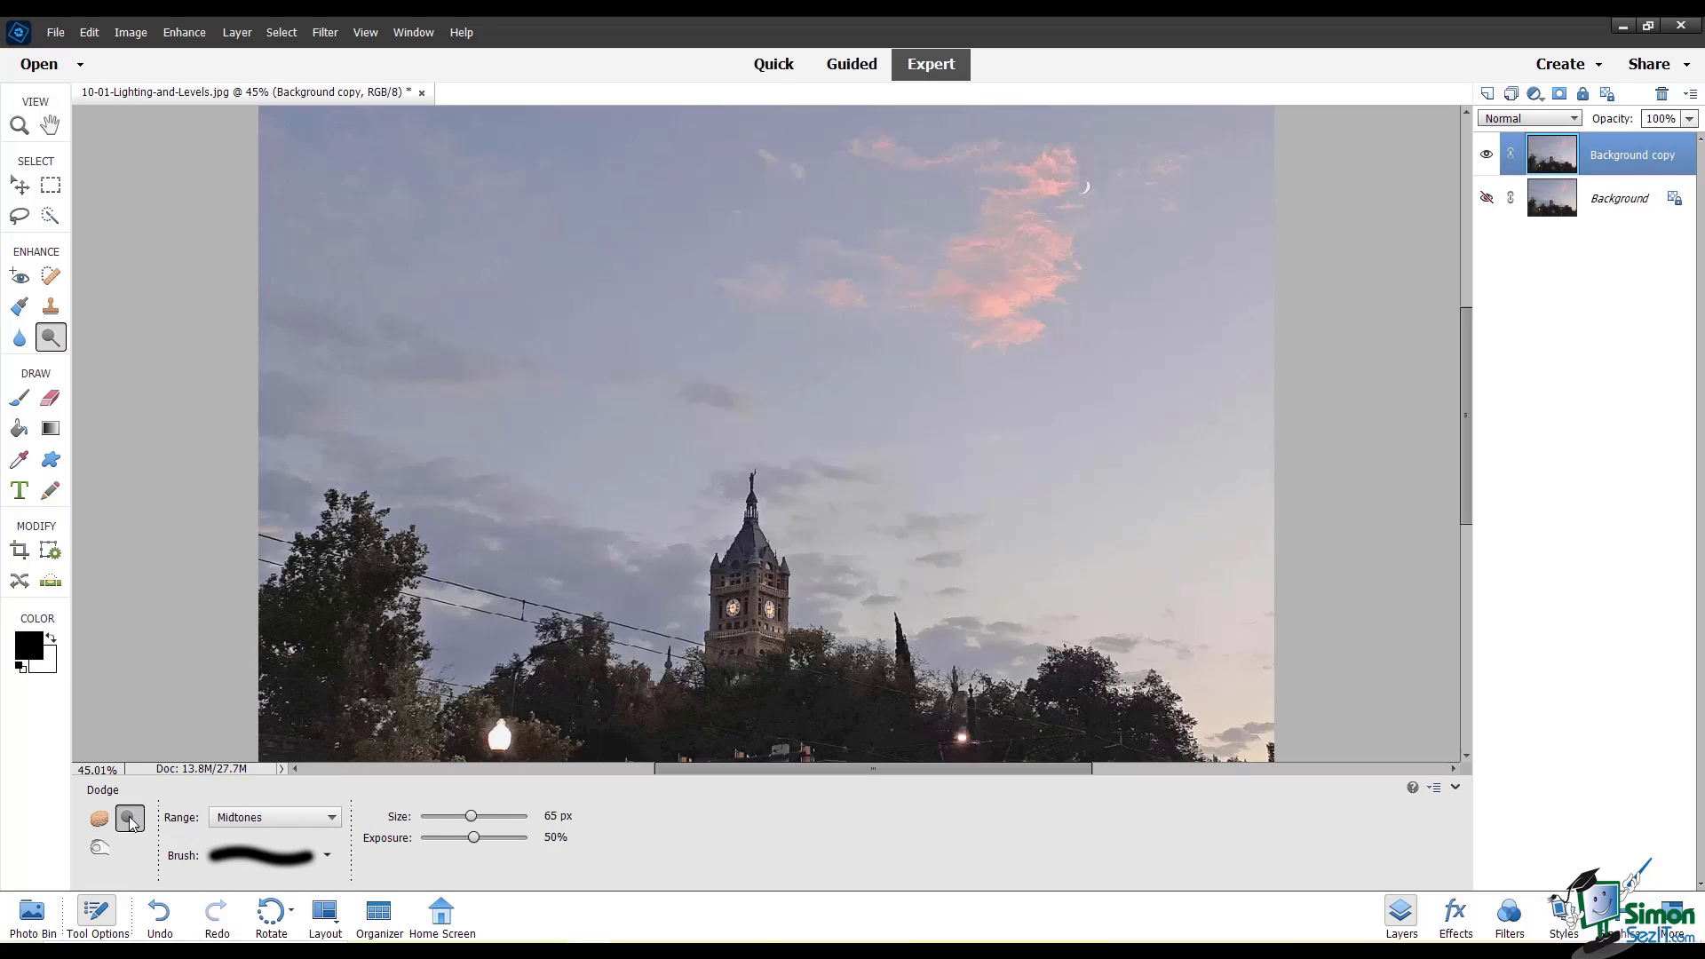
pyautogui.click(315, 815)
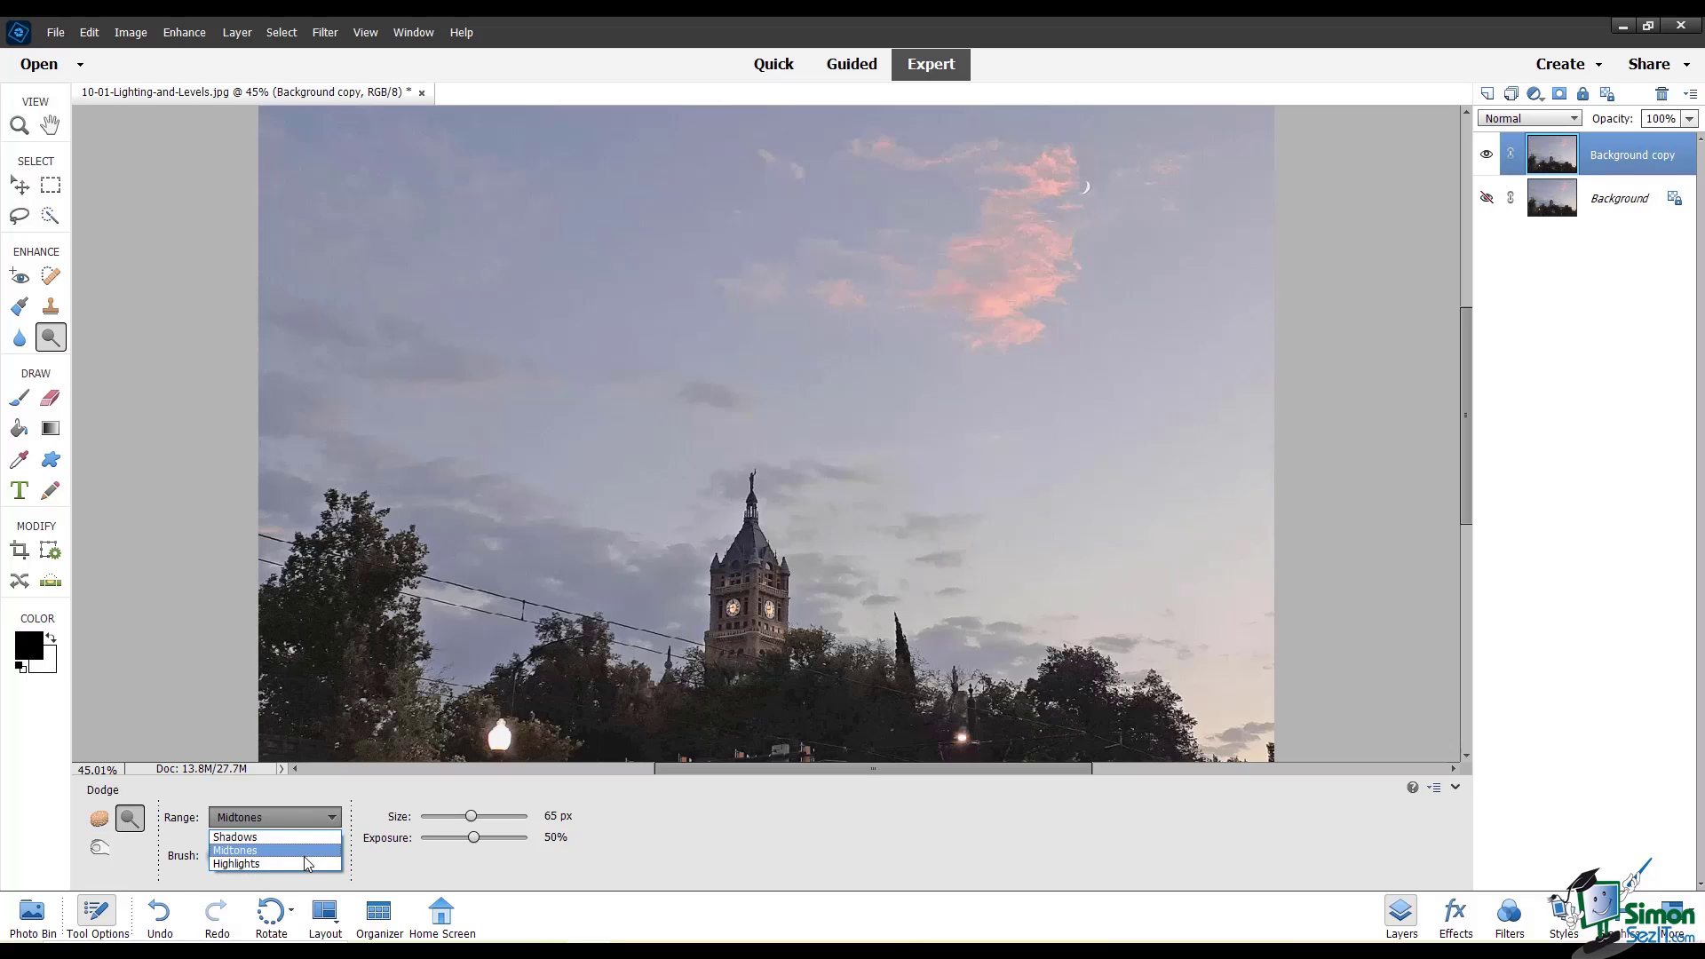
pyautogui.click(447, 864)
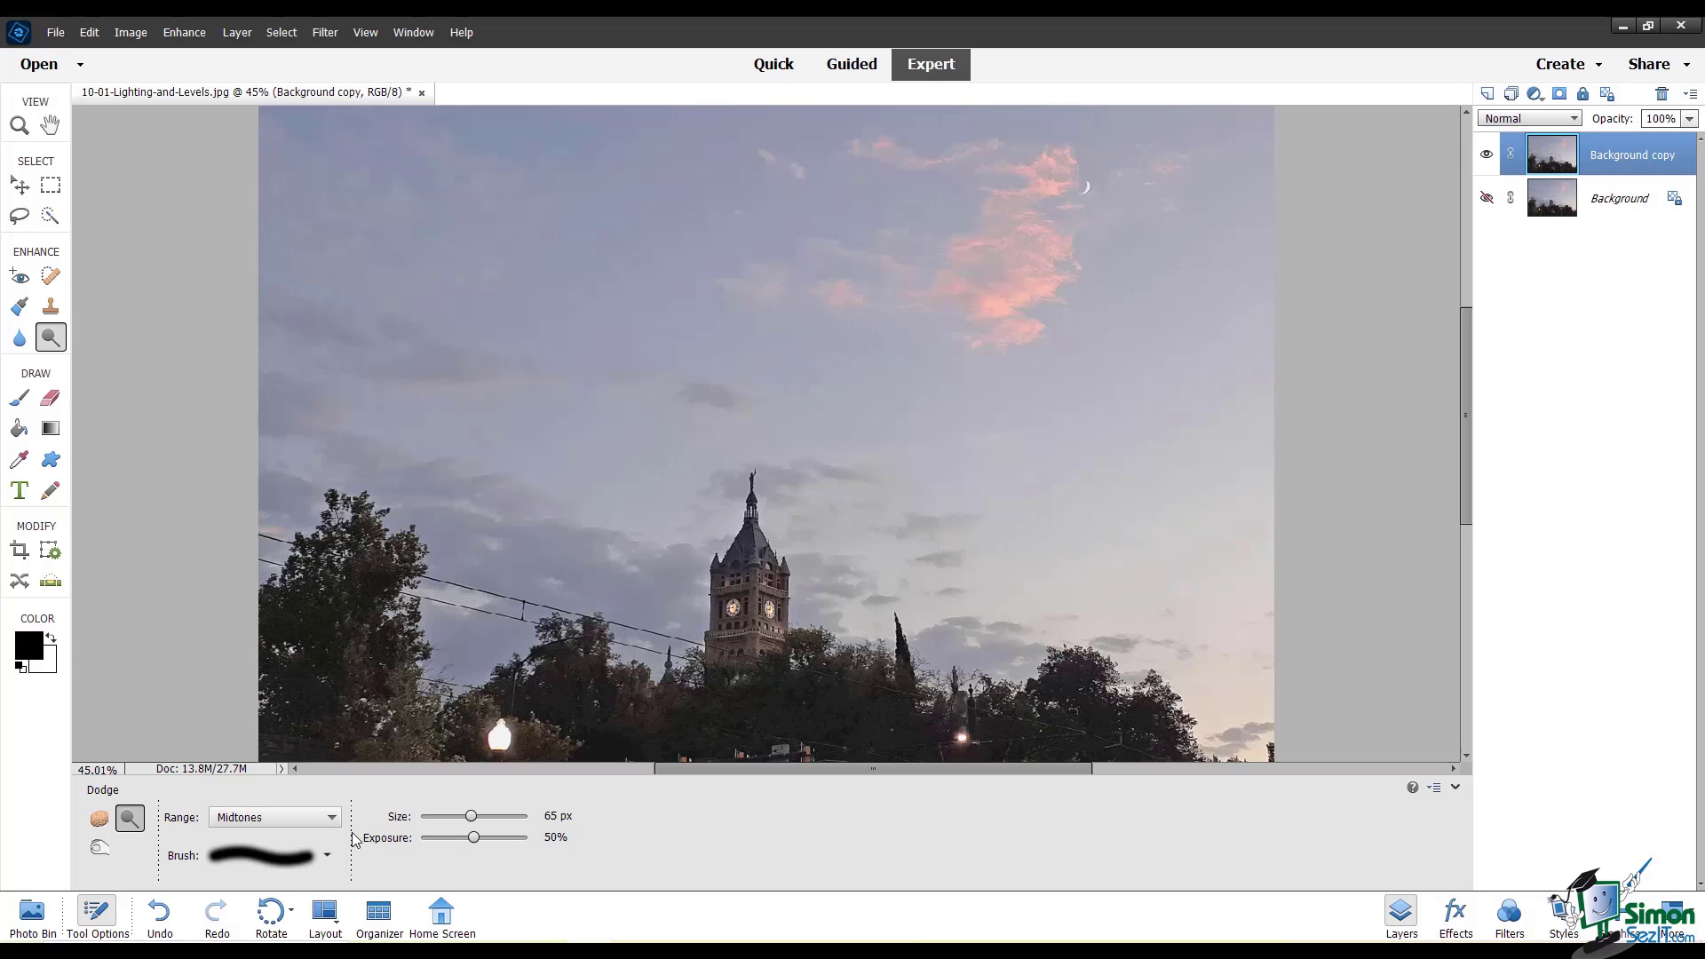
pyautogui.click(320, 819)
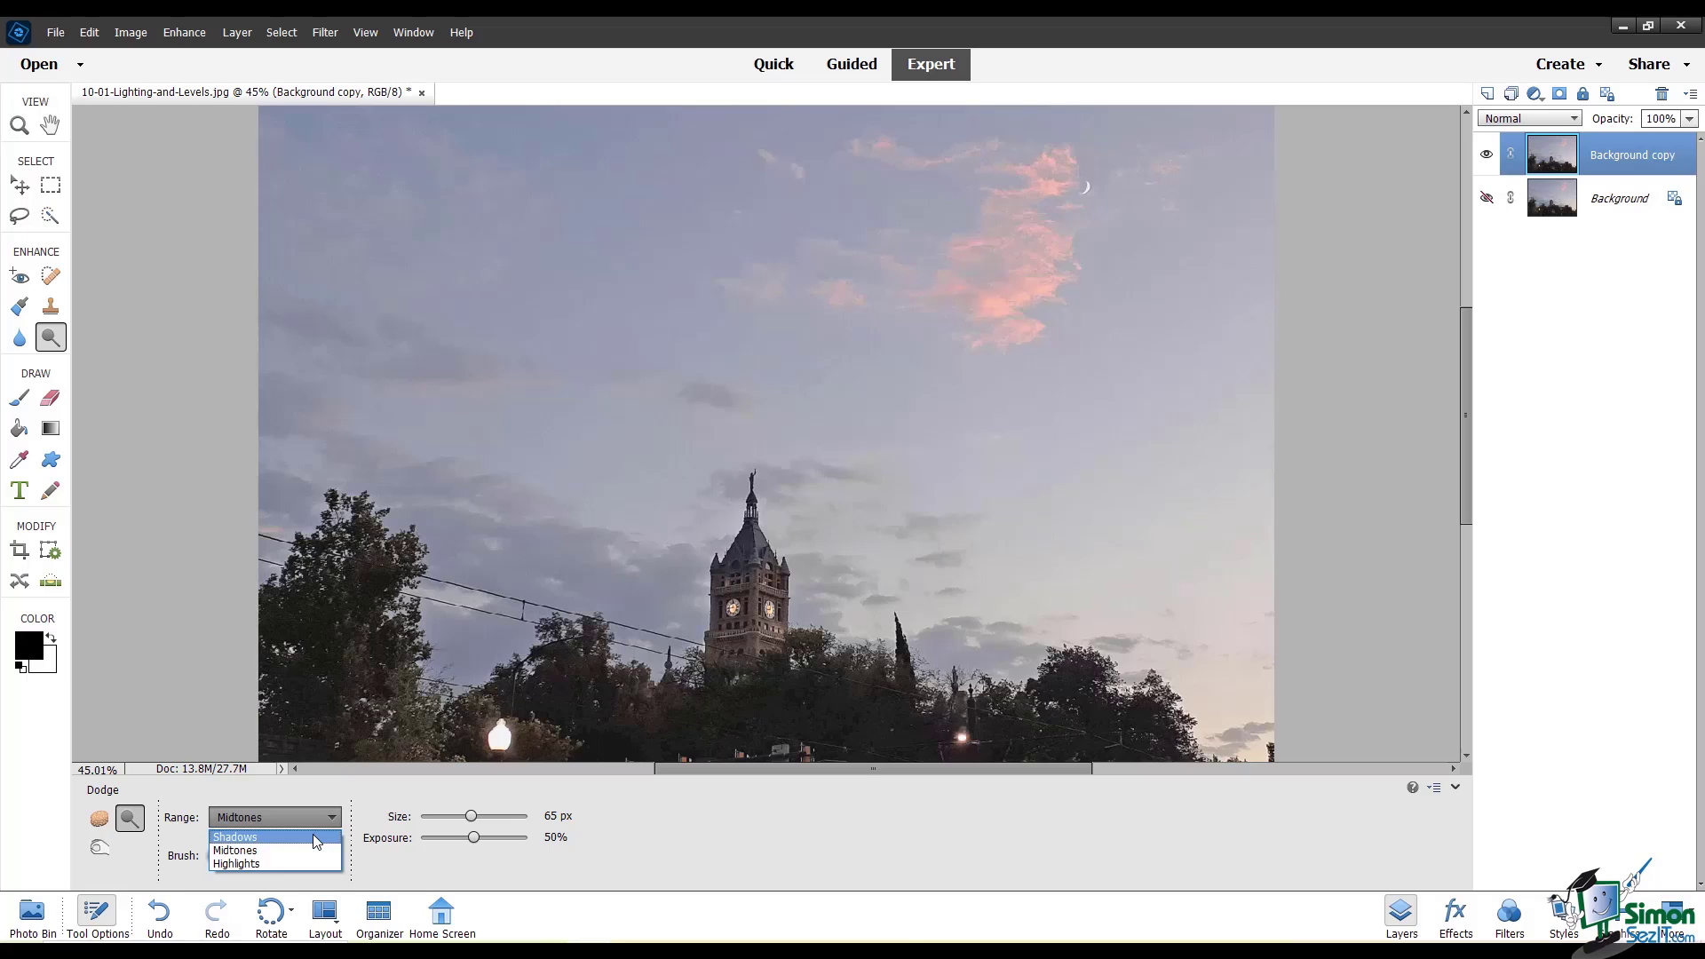
pyautogui.click(316, 838)
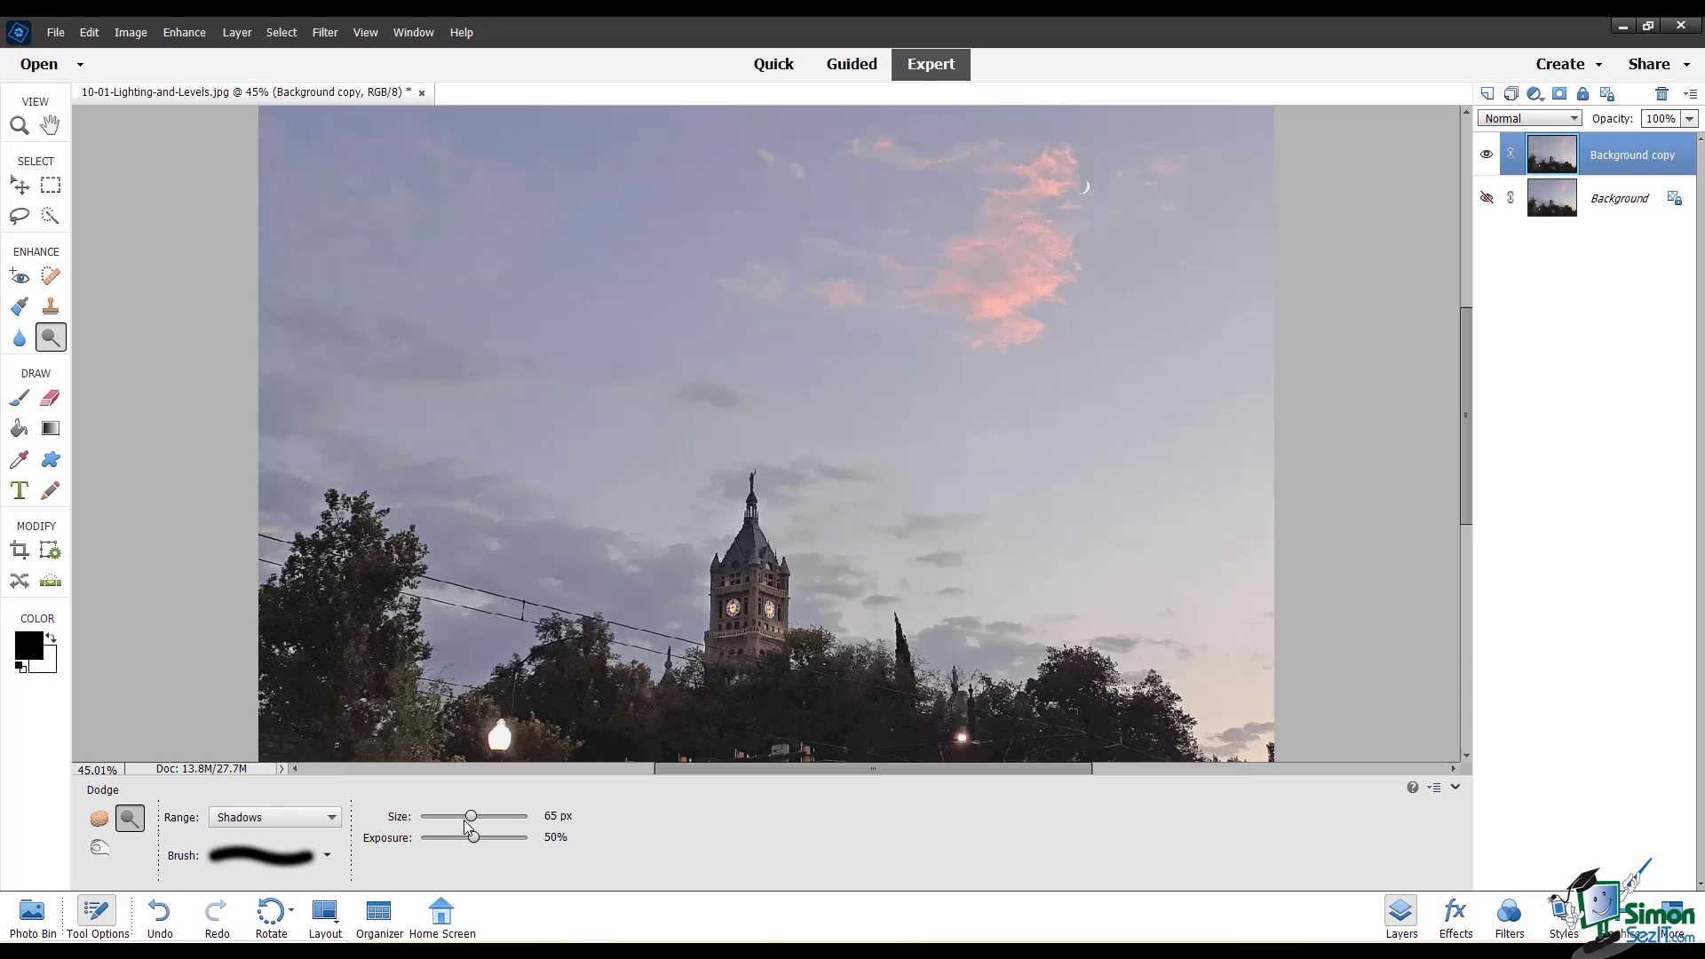
pyautogui.moveTo(471, 816); pyautogui.dragTo(490, 816)
# Step: Try lightening the shadows of the trees with the Dodge tool at 50% exposure, and undo the stroke
pyautogui.moveTo(563, 710)
pyautogui.mouseDown()
pyautogui.moveTo(629, 724)
pyautogui.moveTo(605, 717)
pyautogui.moveTo(856, 702)
pyautogui.moveTo(980, 750)
pyautogui.moveTo(1087, 712)
pyautogui.moveTo(943, 746)
pyautogui.moveTo(774, 723)
pyautogui.moveTo(663, 723)
pyautogui.moveTo(855, 734)
pyautogui.moveTo(635, 734)
pyautogui.moveTo(878, 725)
pyautogui.moveTo(777, 694)
pyautogui.moveTo(894, 732)
pyautogui.moveTo(762, 679)
pyautogui.moveTo(932, 751)
pyautogui.moveTo(676, 740)
pyautogui.moveTo(549, 697)
pyautogui.moveTo(651, 733)
pyautogui.moveTo(327, 784)
pyautogui.moveTo(303, 711)
pyautogui.moveTo(342, 585)
pyautogui.moveTo(291, 694)
pyautogui.moveTo(335, 587)
pyautogui.moveTo(331, 670)
pyautogui.moveTo(343, 589)
pyautogui.moveTo(361, 679)
pyautogui.moveTo(347, 590)
pyautogui.moveTo(348, 676)
pyautogui.moveTo(343, 604)
pyautogui.moveTo(355, 577)
pyautogui.moveTo(371, 660)
pyautogui.mouseUp()
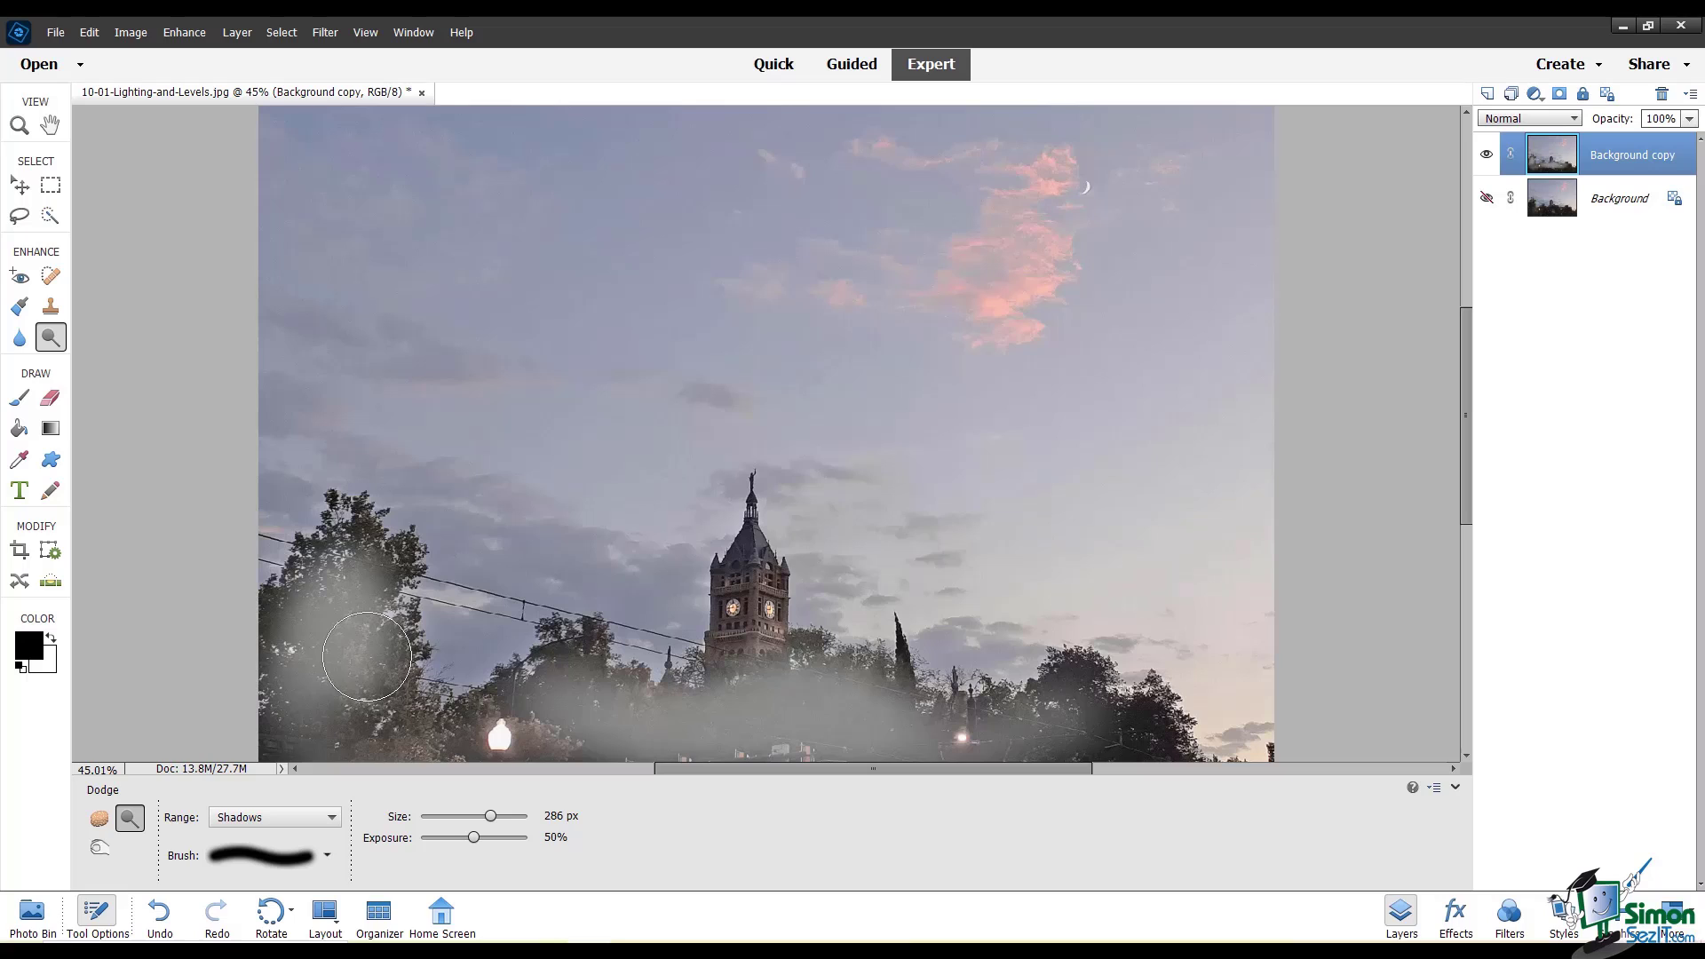
pyautogui.hotkey('ctrl', 'z')
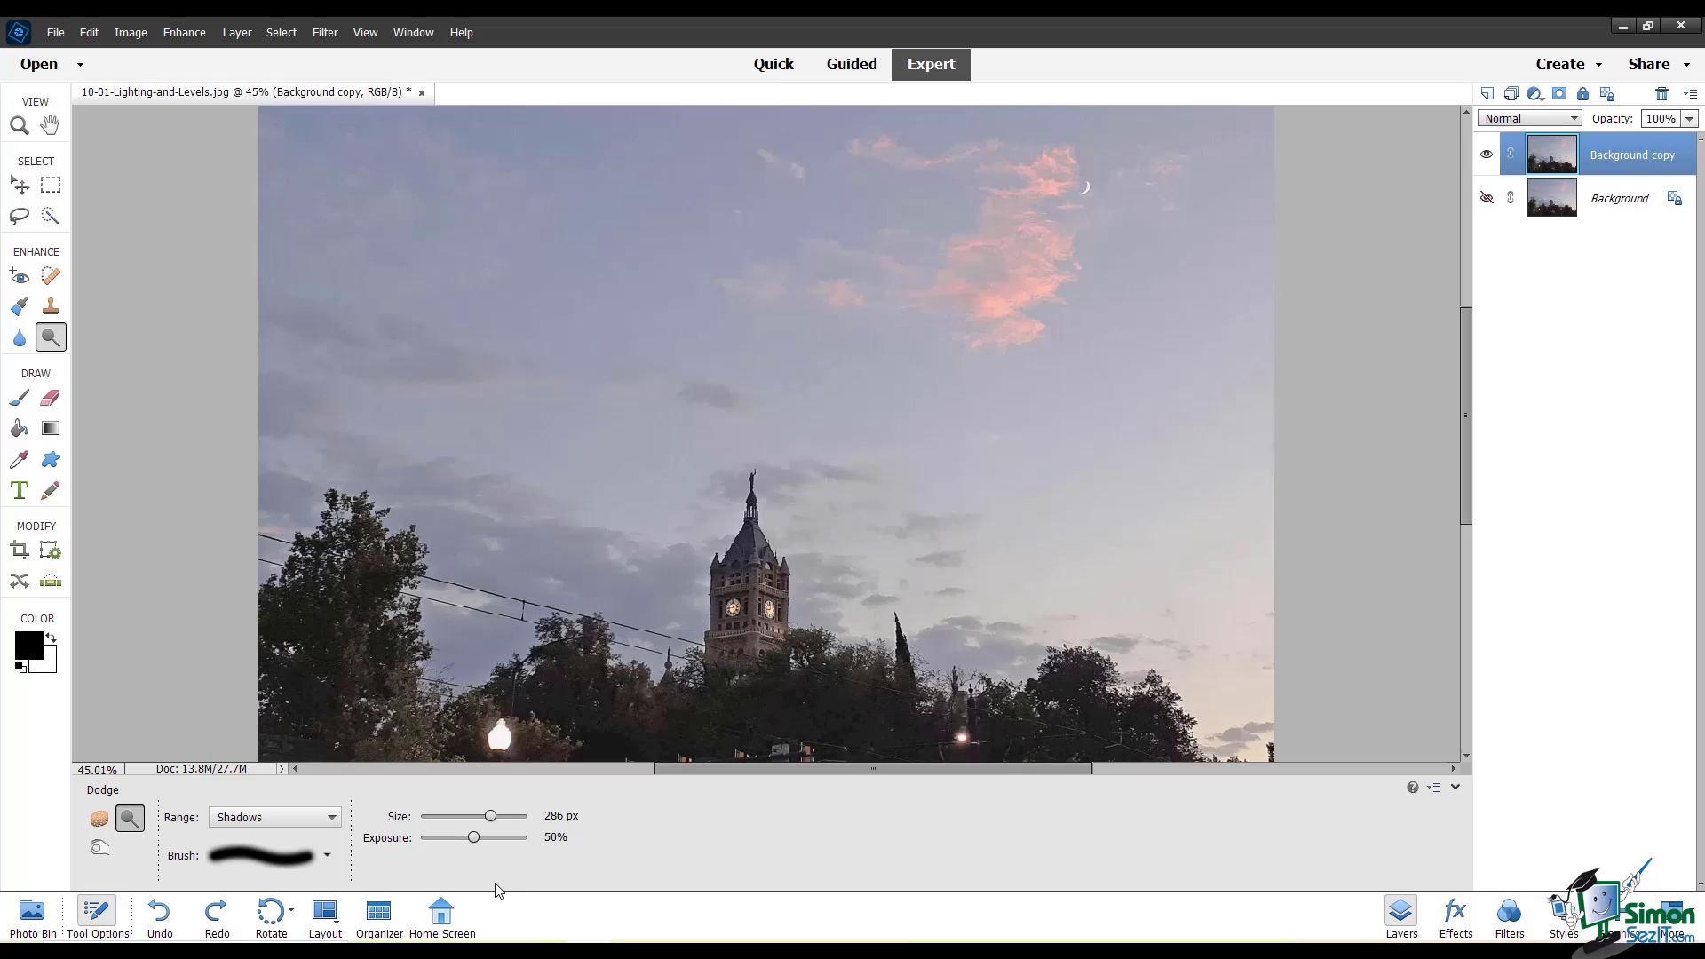
# Step: Lower the Dodge exposure to 17%, try it on the shadows of the trees and undo the stroke
pyautogui.moveTo(451, 839); pyautogui.dragTo(438, 834)
pyautogui.moveTo(317, 635)
pyautogui.mouseDown()
pyautogui.moveTo(304, 708)
pyautogui.moveTo(306, 633)
pyautogui.moveTo(345, 576)
pyautogui.moveTo(370, 655)
pyautogui.moveTo(334, 754)
pyautogui.moveTo(284, 768)
pyautogui.moveTo(272, 740)
pyautogui.moveTo(447, 748)
pyautogui.moveTo(583, 690)
pyautogui.moveTo(564, 692)
pyautogui.moveTo(688, 732)
pyautogui.moveTo(623, 741)
pyautogui.moveTo(832, 724)
pyautogui.moveTo(1067, 773)
pyautogui.moveTo(1094, 706)
pyautogui.moveTo(1067, 704)
pyautogui.moveTo(1035, 729)
pyautogui.moveTo(1192, 745)
pyautogui.moveTo(937, 727)
pyautogui.moveTo(866, 675)
pyautogui.moveTo(895, 654)
pyautogui.moveTo(959, 759)
pyautogui.mouseUp()
pyautogui.hotkey('ctrl', 'z')
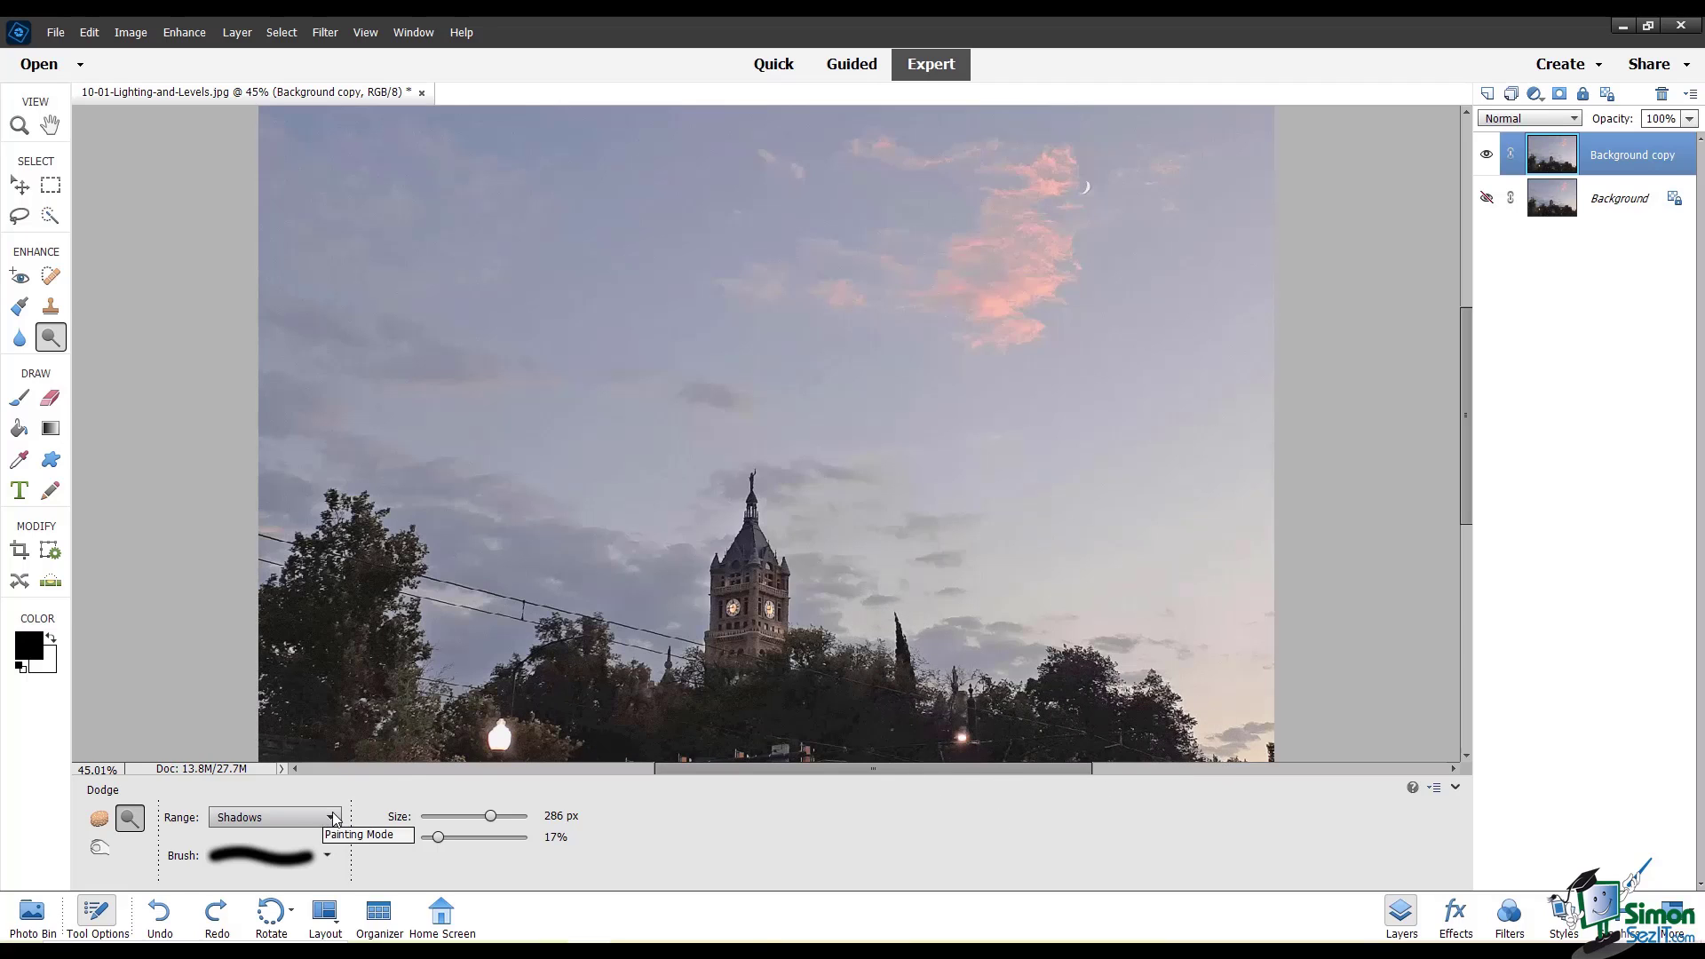
# Step: Lighten the trees left of the clock tower with the Dodge tool set to the Midtones range
pyautogui.click(331, 817)
pyautogui.click(237, 850)
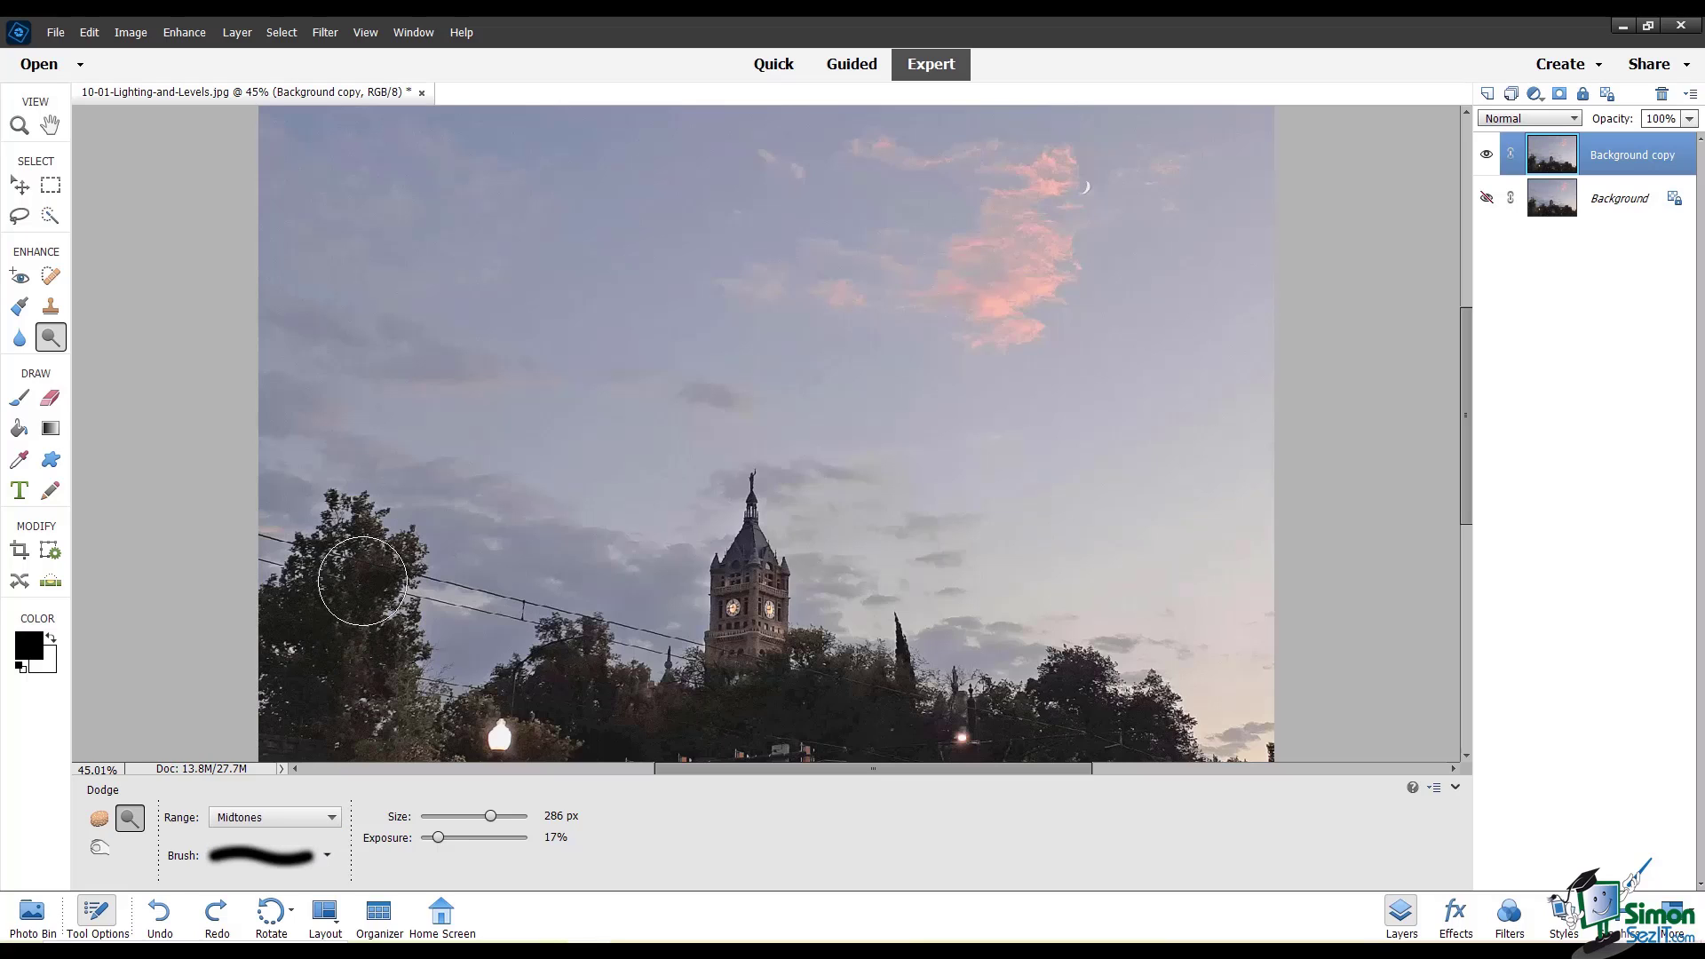
pyautogui.moveTo(289, 716)
pyautogui.mouseDown()
pyautogui.moveTo(370, 603)
pyautogui.moveTo(365, 704)
pyautogui.moveTo(417, 776)
pyautogui.moveTo(504, 753)
pyautogui.moveTo(495, 732)
pyautogui.moveTo(578, 682)
pyautogui.moveTo(569, 717)
pyautogui.moveTo(1168, 762)
pyautogui.moveTo(1094, 697)
pyautogui.moveTo(1191, 754)
pyautogui.moveTo(851, 707)
pyautogui.moveTo(553, 726)
pyautogui.moveTo(399, 647)
pyautogui.moveTo(574, 688)
pyautogui.mouseUp()
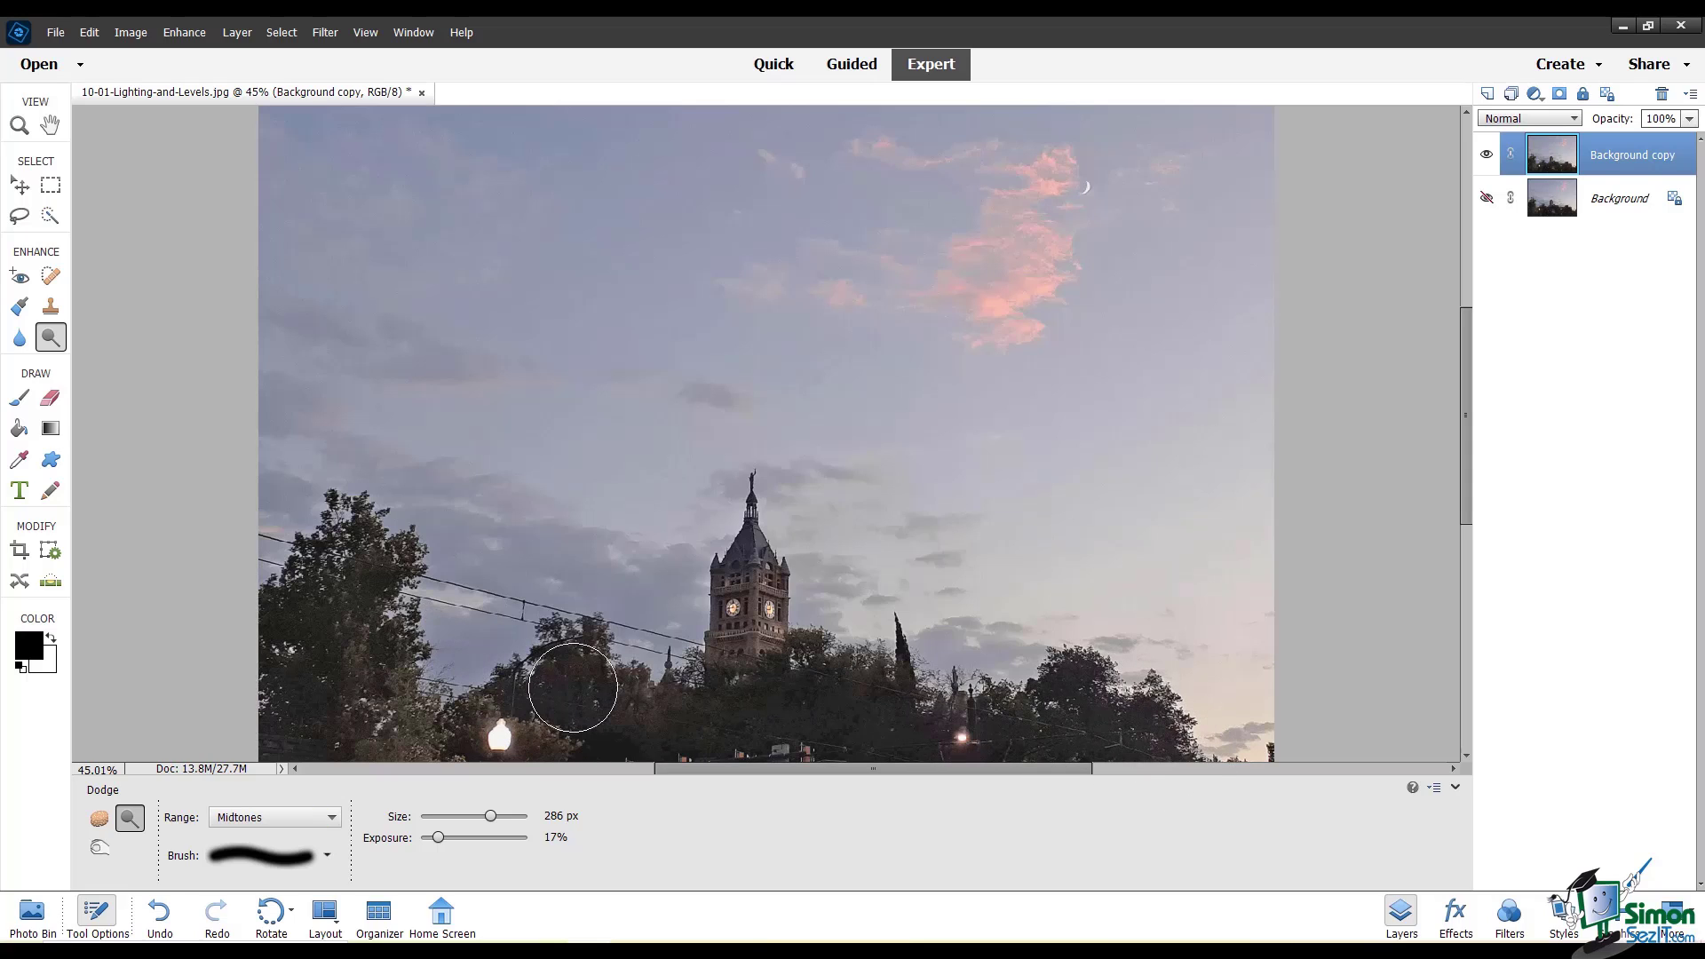
# Step: Dodge across the tree line with the range set to Highlights
pyautogui.click(303, 817)
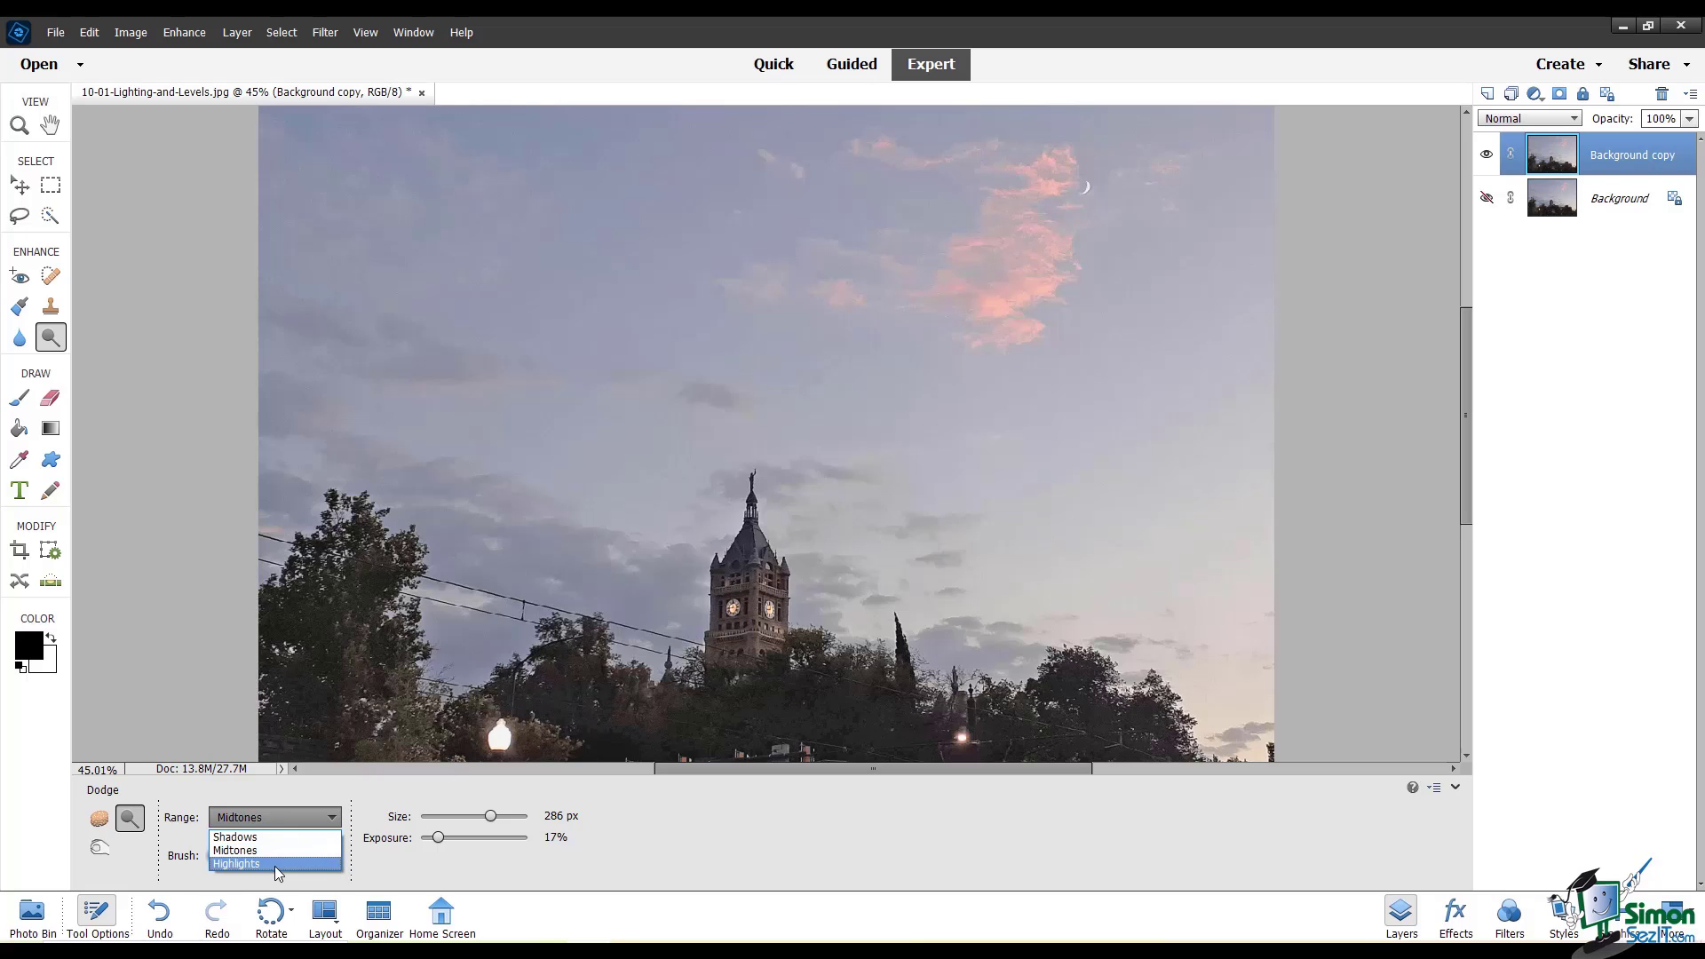
pyautogui.click(275, 864)
pyautogui.moveTo(361, 689)
pyautogui.mouseDown()
pyautogui.moveTo(348, 572)
pyautogui.moveTo(337, 586)
pyautogui.moveTo(379, 699)
pyautogui.moveTo(533, 729)
pyautogui.moveTo(587, 704)
pyautogui.moveTo(870, 698)
pyautogui.moveTo(920, 740)
pyautogui.moveTo(960, 713)
pyautogui.mouseUp()
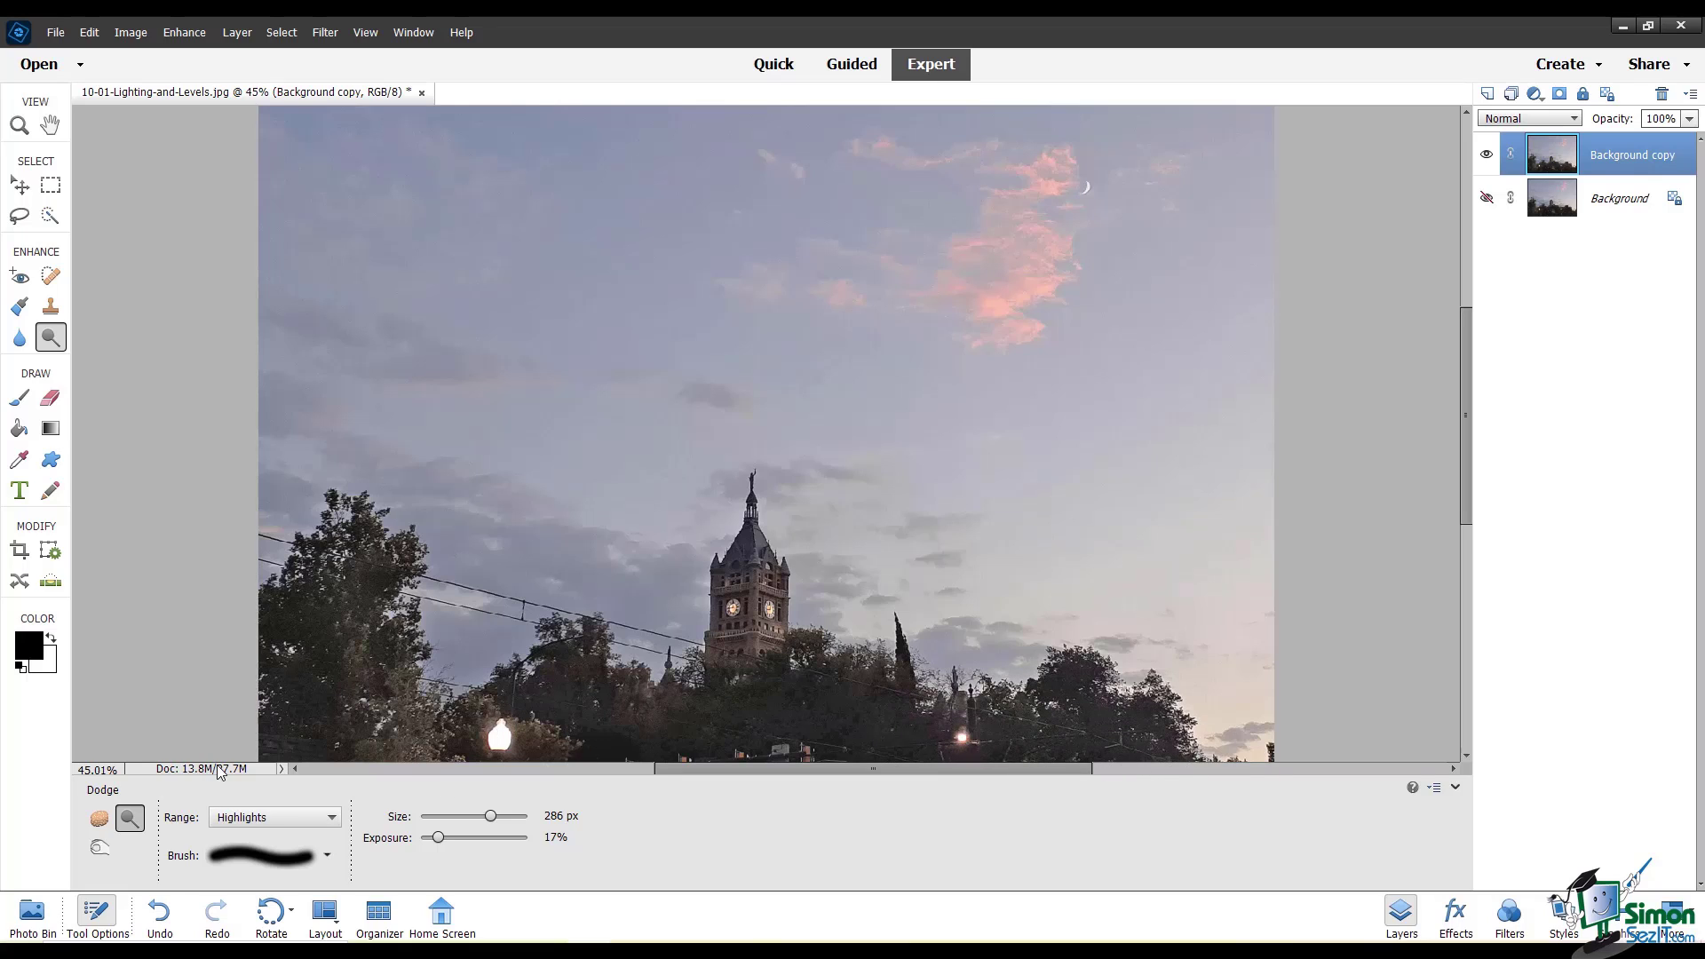
# Step: Darken the large tree at the photo's left edge using the Burn tool with a 93 px brush and the Midtones range
pyautogui.click(100, 849)
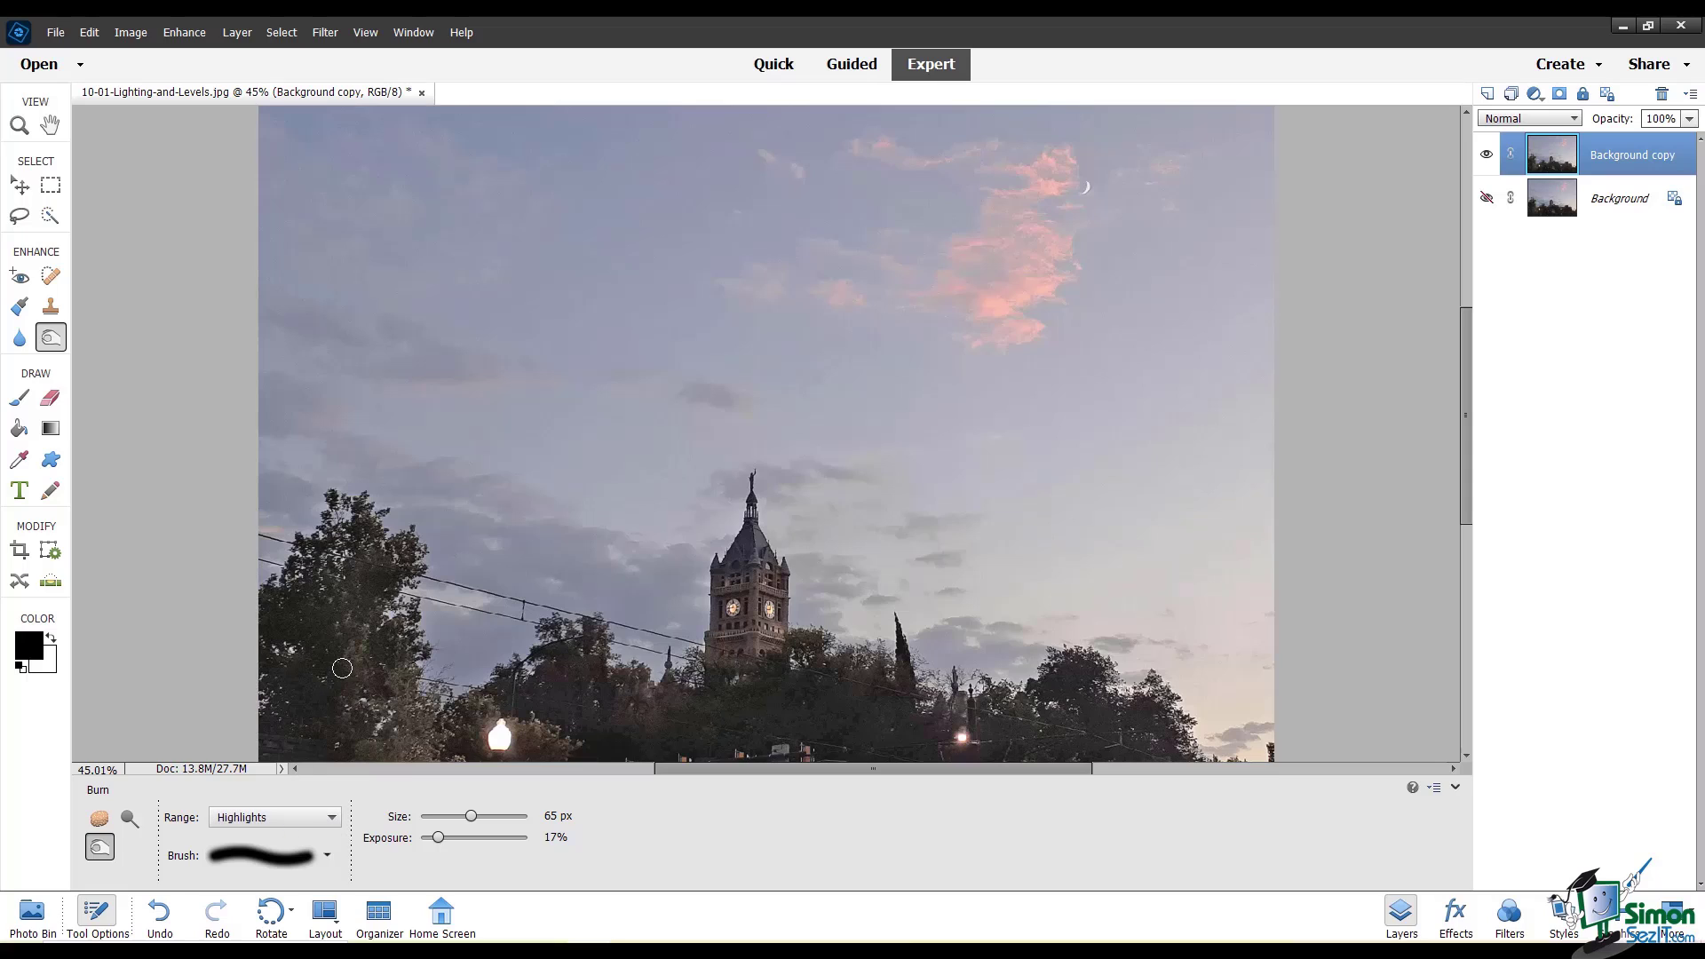
pyautogui.press(']')
pyautogui.press(']')
pyautogui.press(']')
pyautogui.press(']')
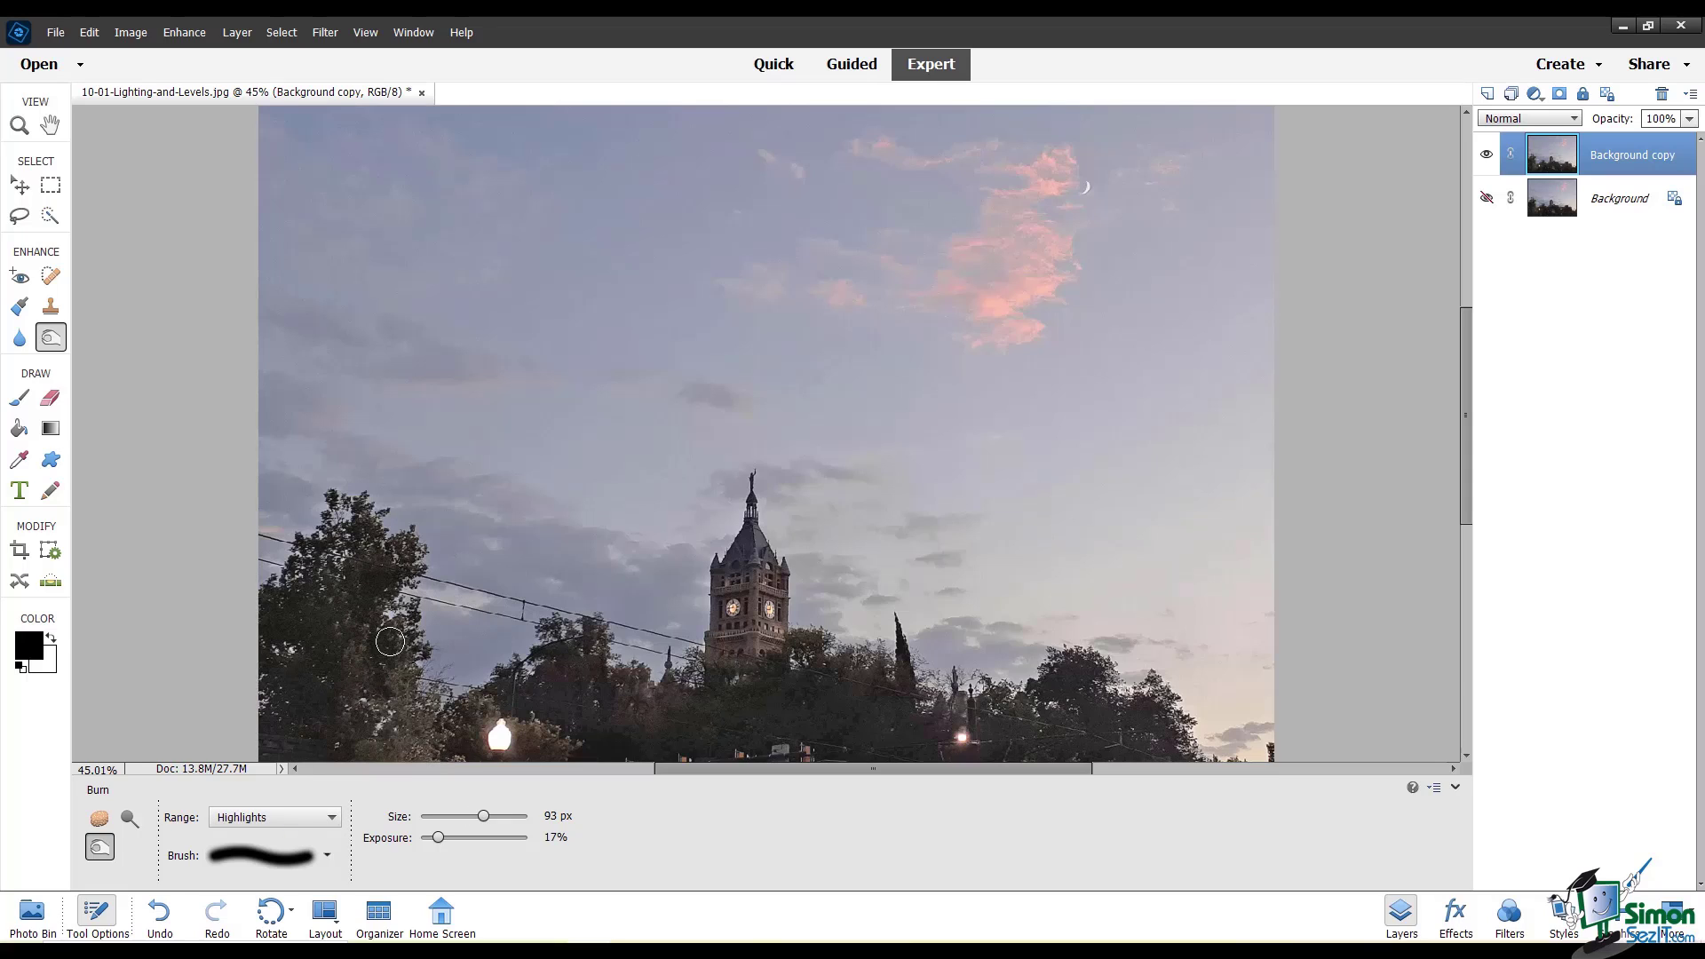
pyautogui.click(286, 817)
pyautogui.click(257, 851)
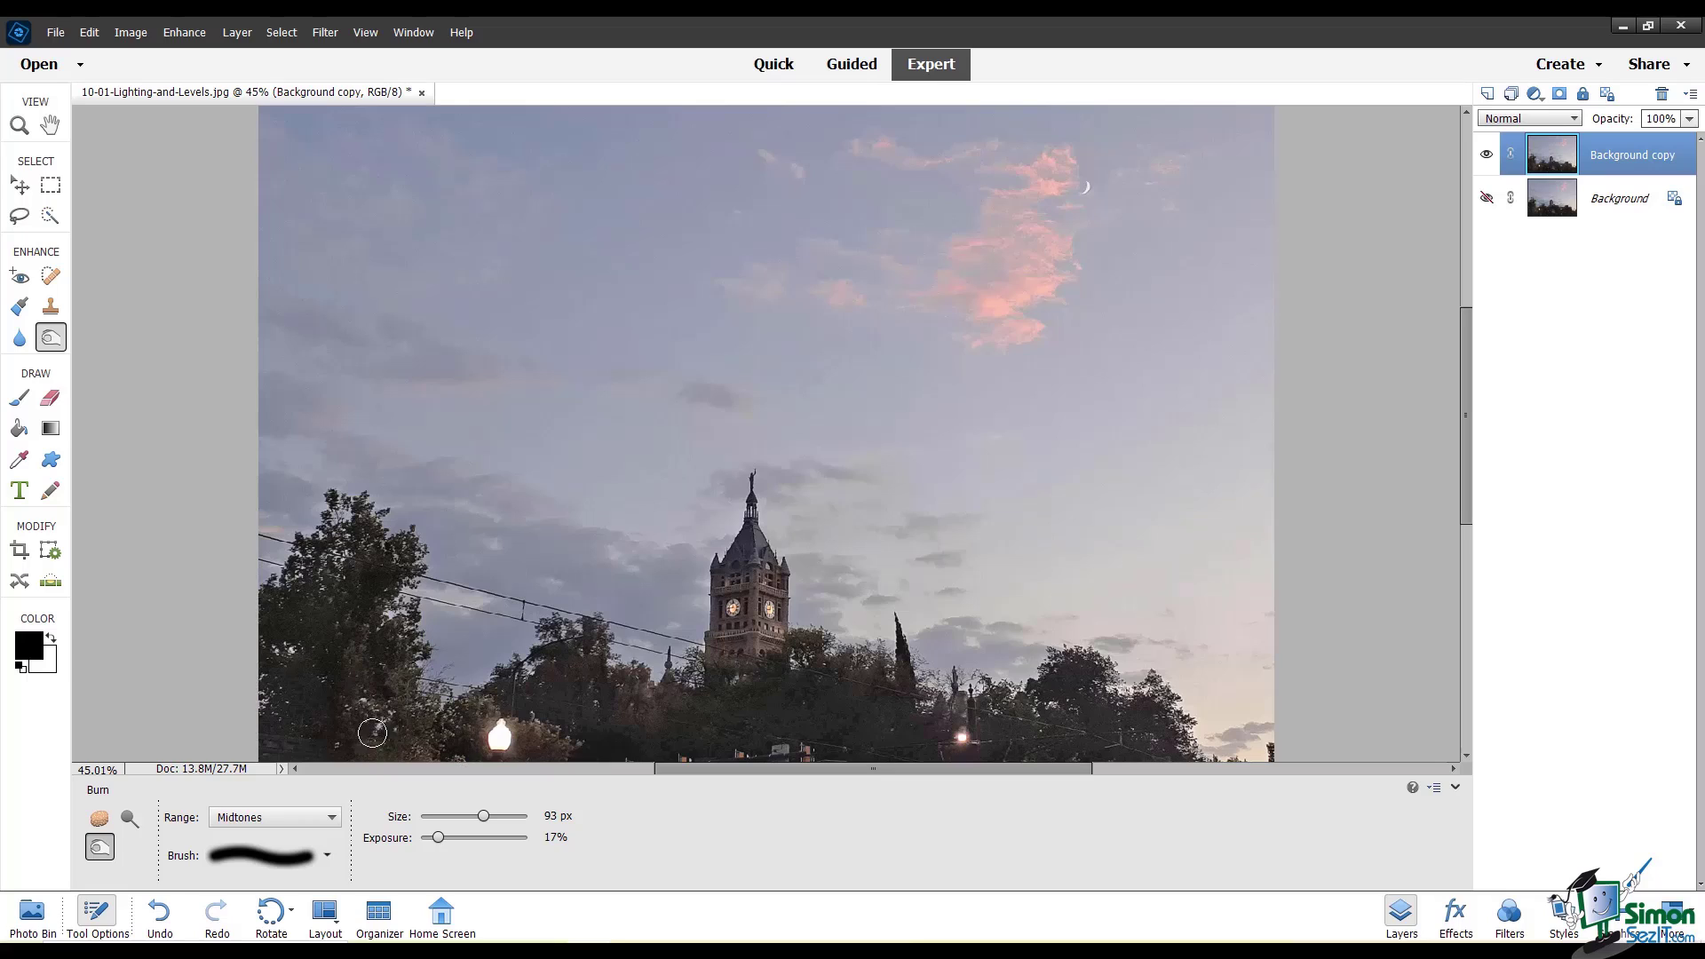
# Step: Burn the shadows along the whole tree line with a 647 px brush and the Shadows range
pyautogui.click(497, 817)
pyautogui.click(330, 817)
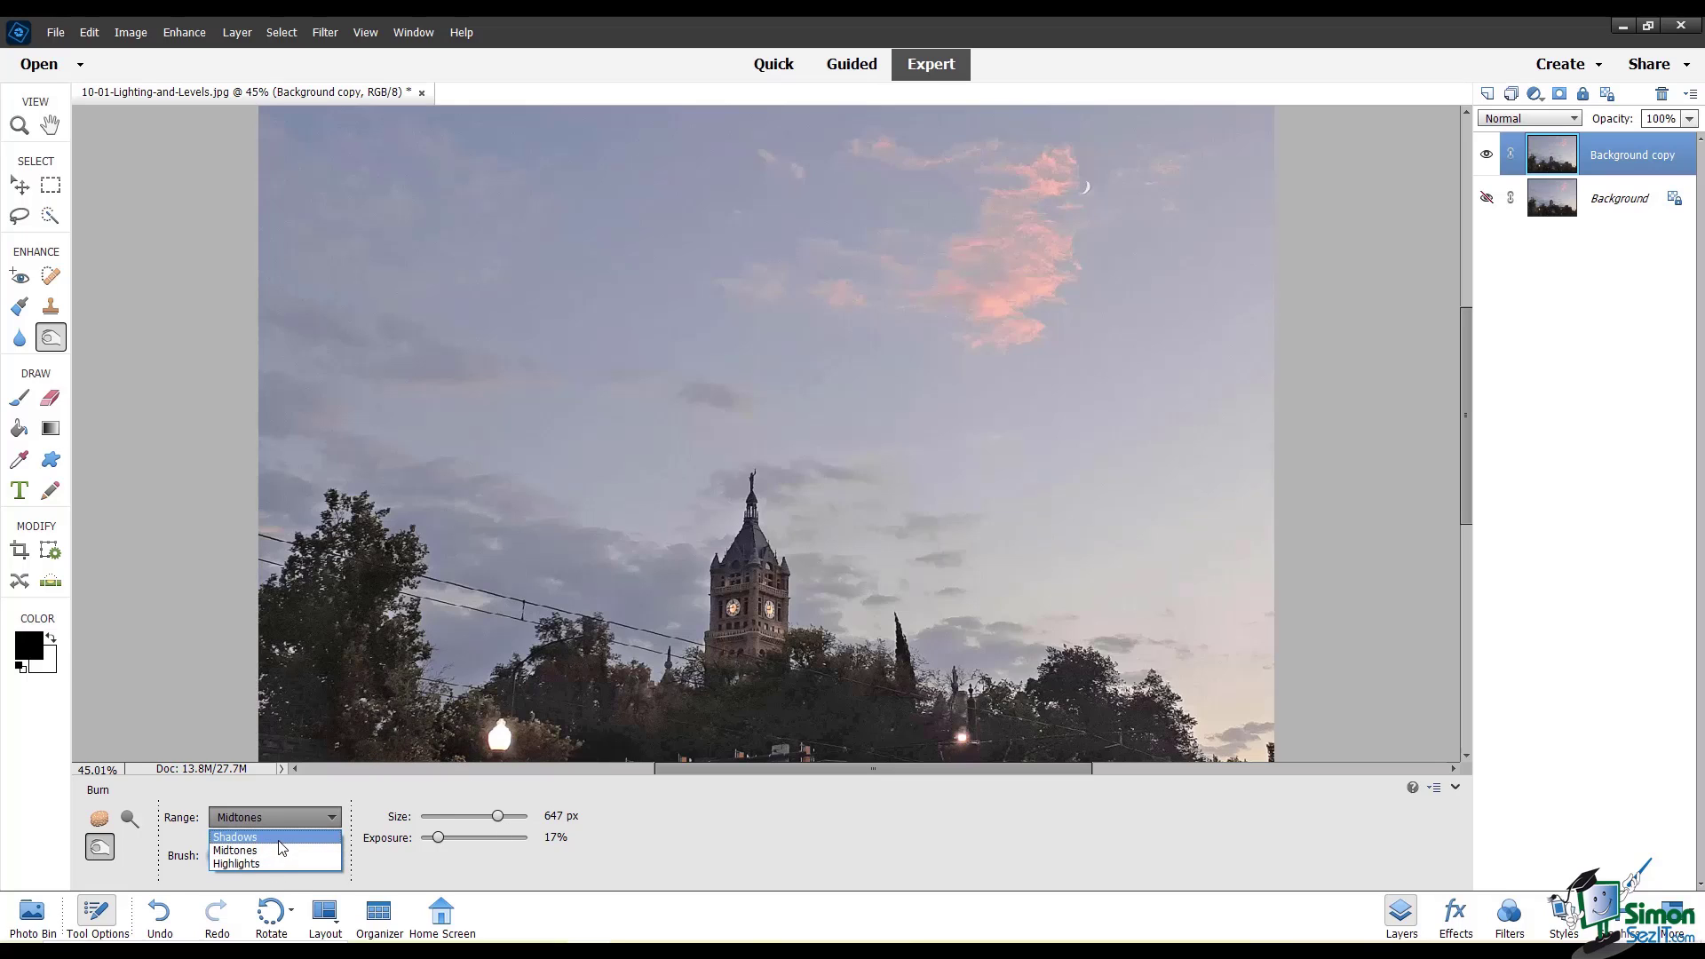
pyautogui.click(239, 838)
pyautogui.moveTo(311, 730)
pyautogui.mouseDown()
pyautogui.moveTo(830, 731)
pyautogui.moveTo(1096, 777)
pyautogui.mouseUp()
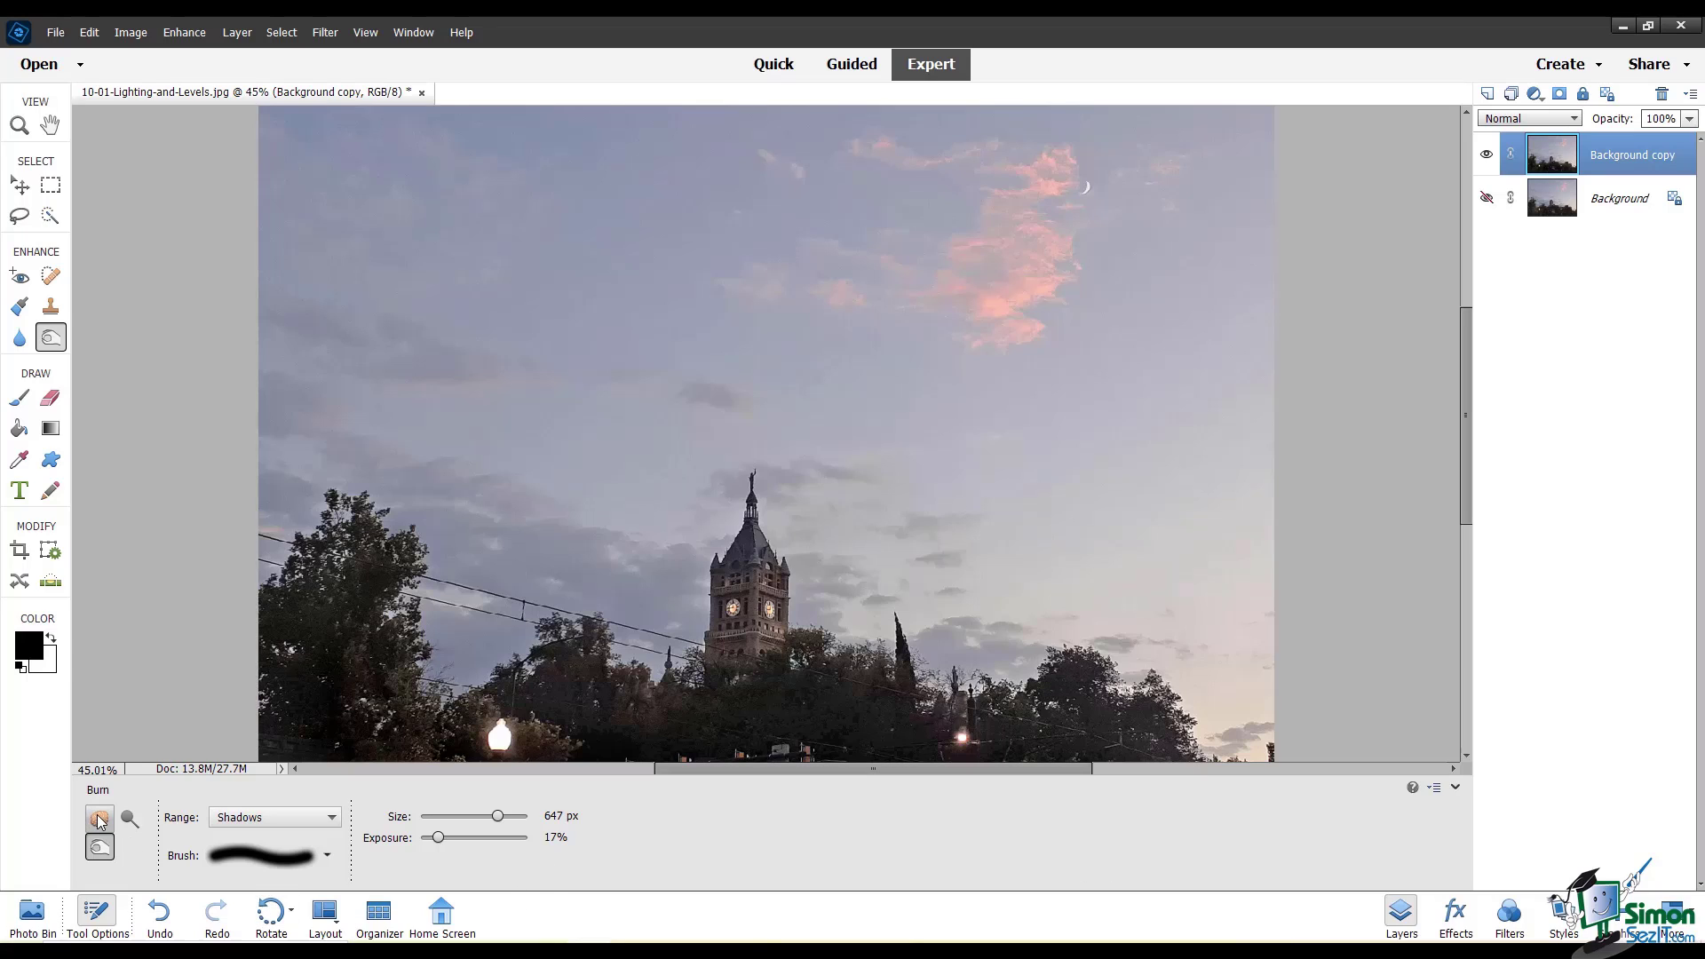
# Step: Intensify the colours of the sky and pink clouds using the Sponge tool in Saturate mode with a 919 px brush
pyautogui.click(98, 818)
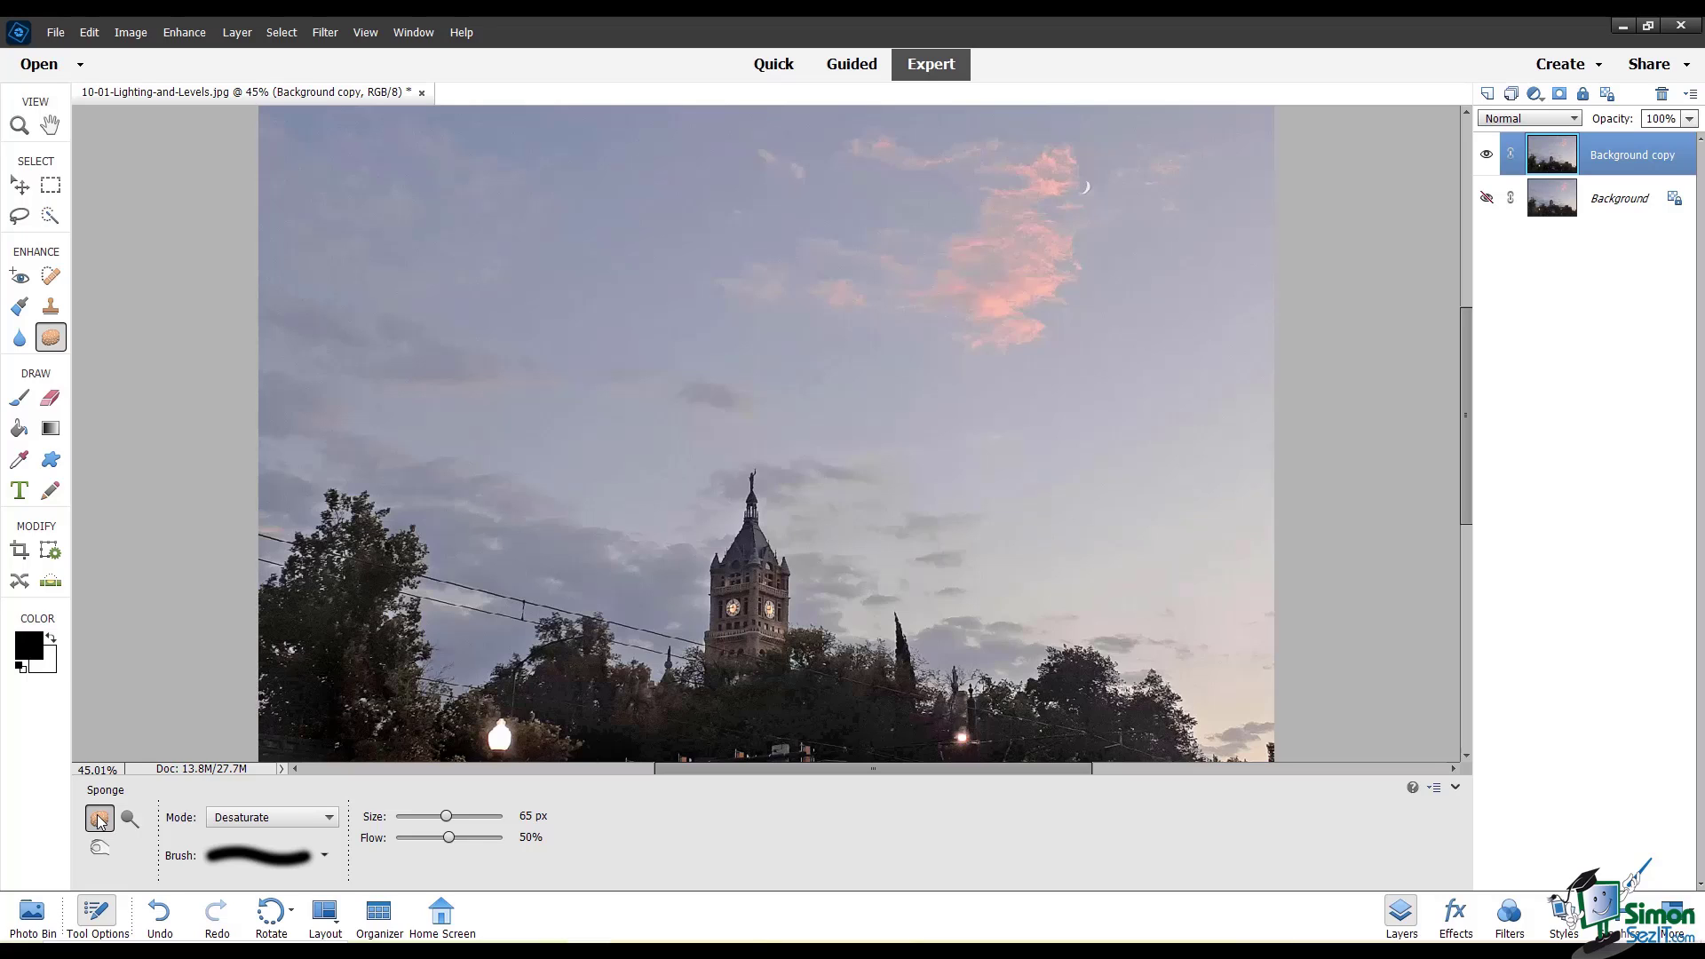
pyautogui.click(325, 826)
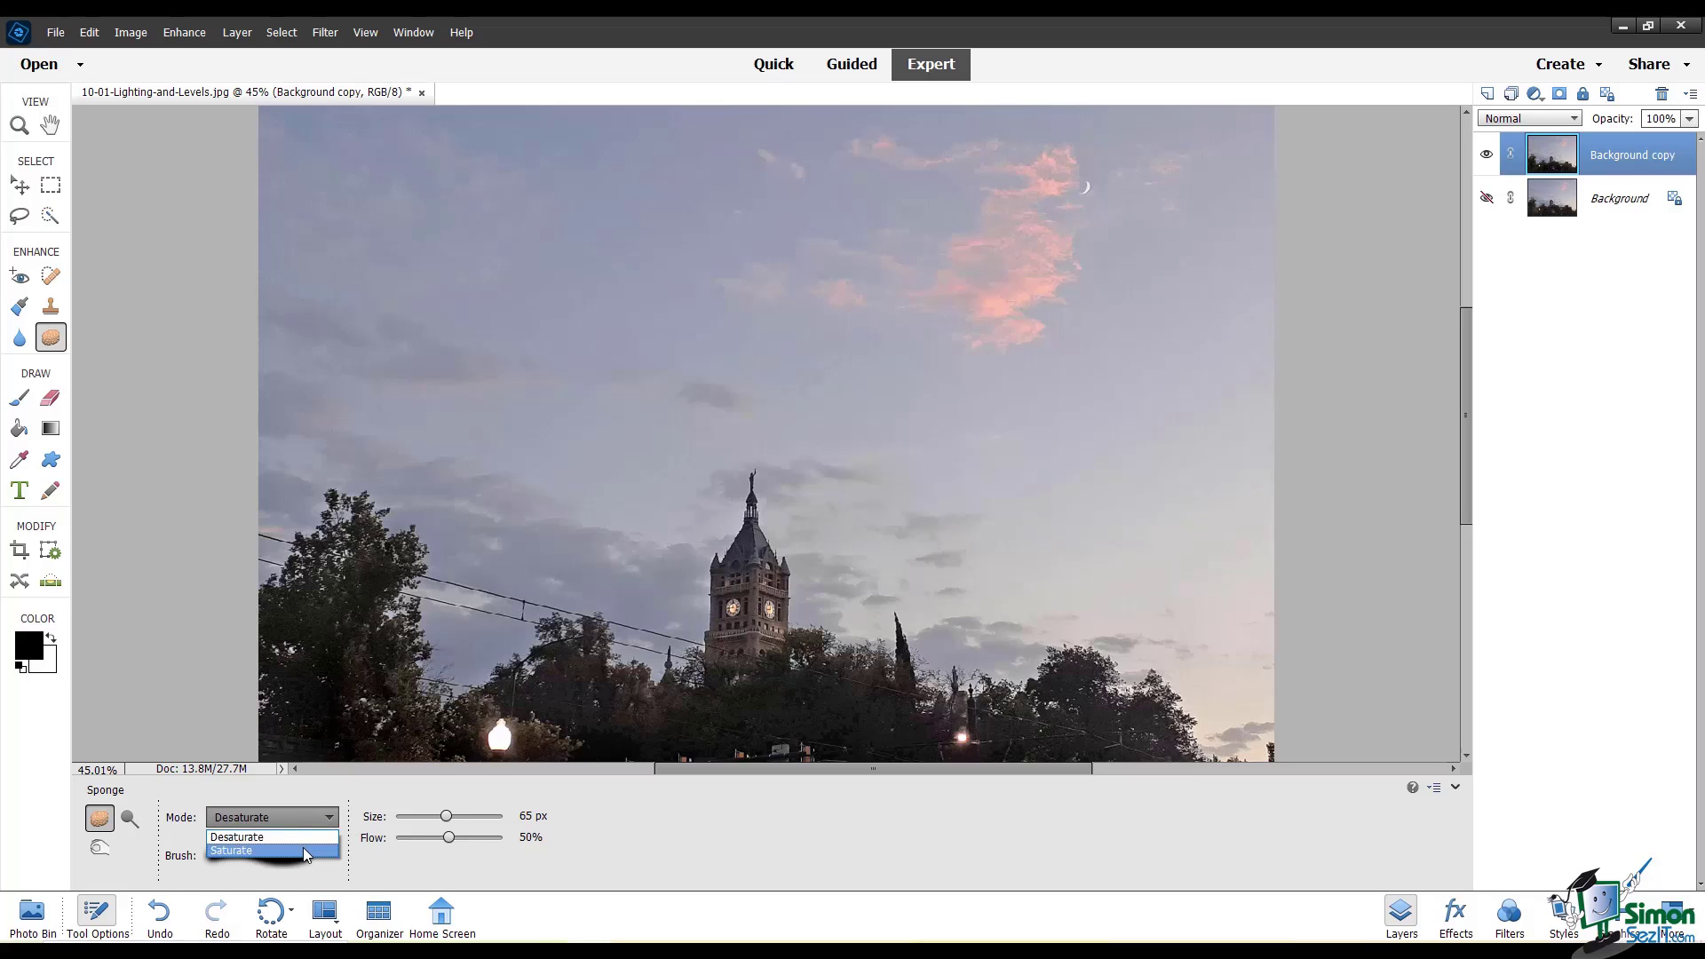
pyautogui.click(303, 847)
pyautogui.moveTo(459, 812); pyautogui.dragTo(477, 815)
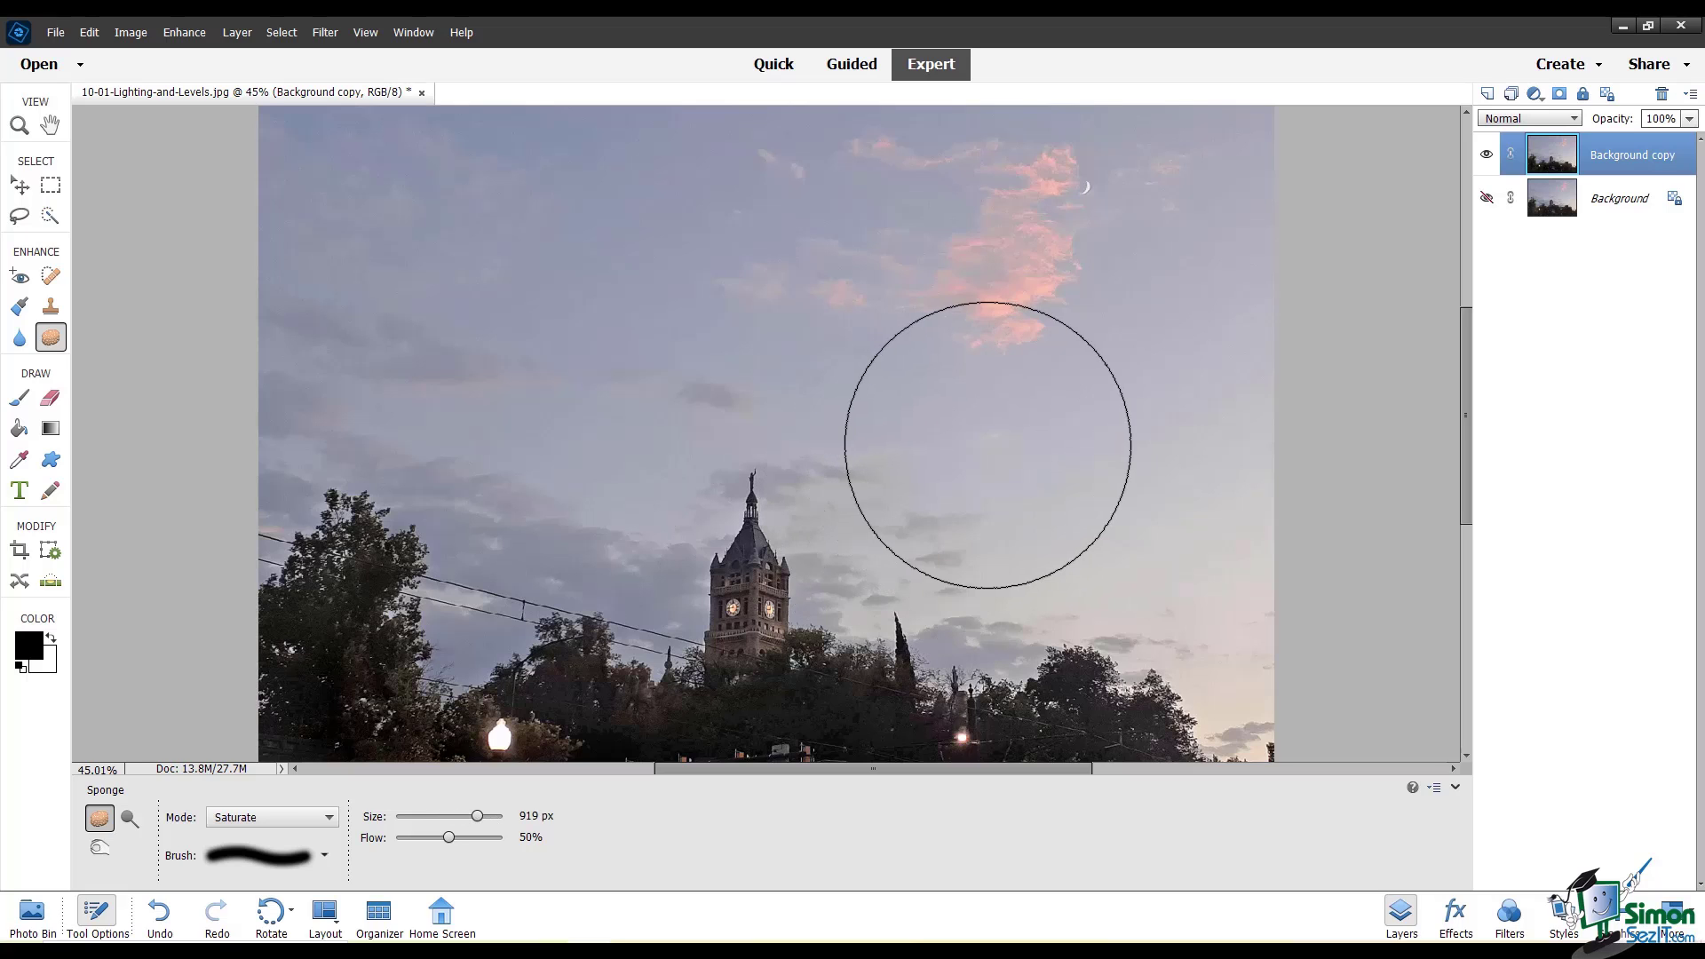
pyautogui.moveTo(1016, 302)
pyautogui.mouseDown()
pyautogui.moveTo(1040, 216)
pyautogui.moveTo(1132, 281)
pyautogui.moveTo(1080, 187)
pyautogui.mouseUp()
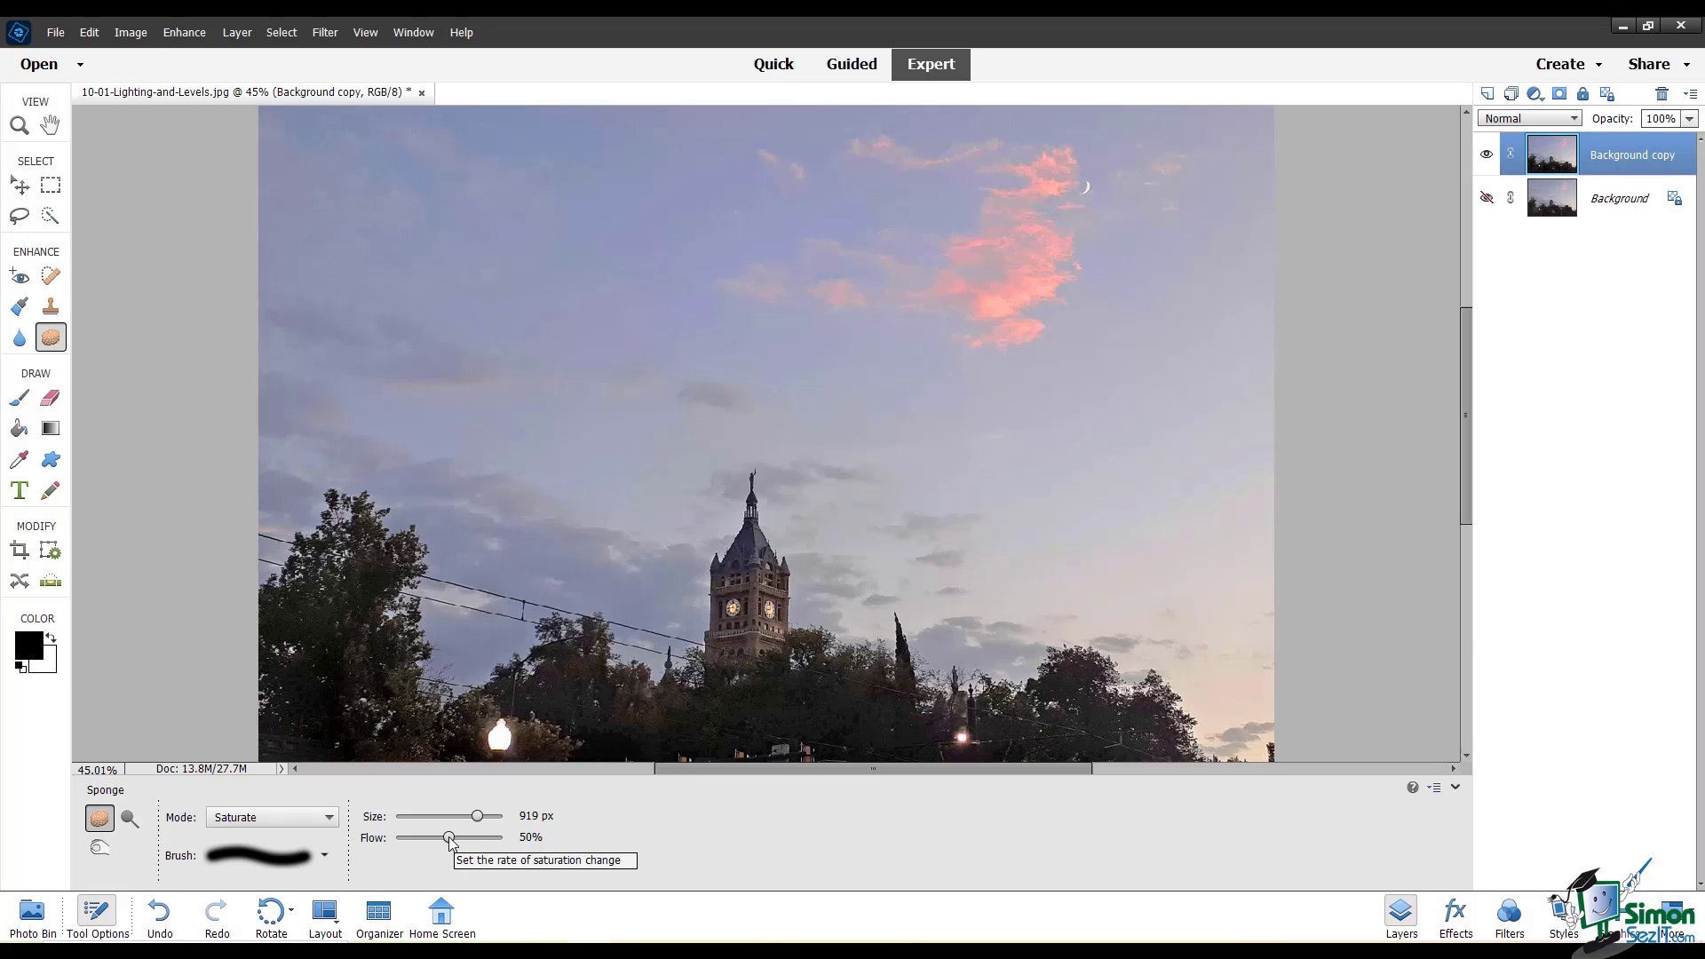
# Step: Mute the colours of the sky with the Sponge tool in Desaturate mode
pyautogui.click(304, 821)
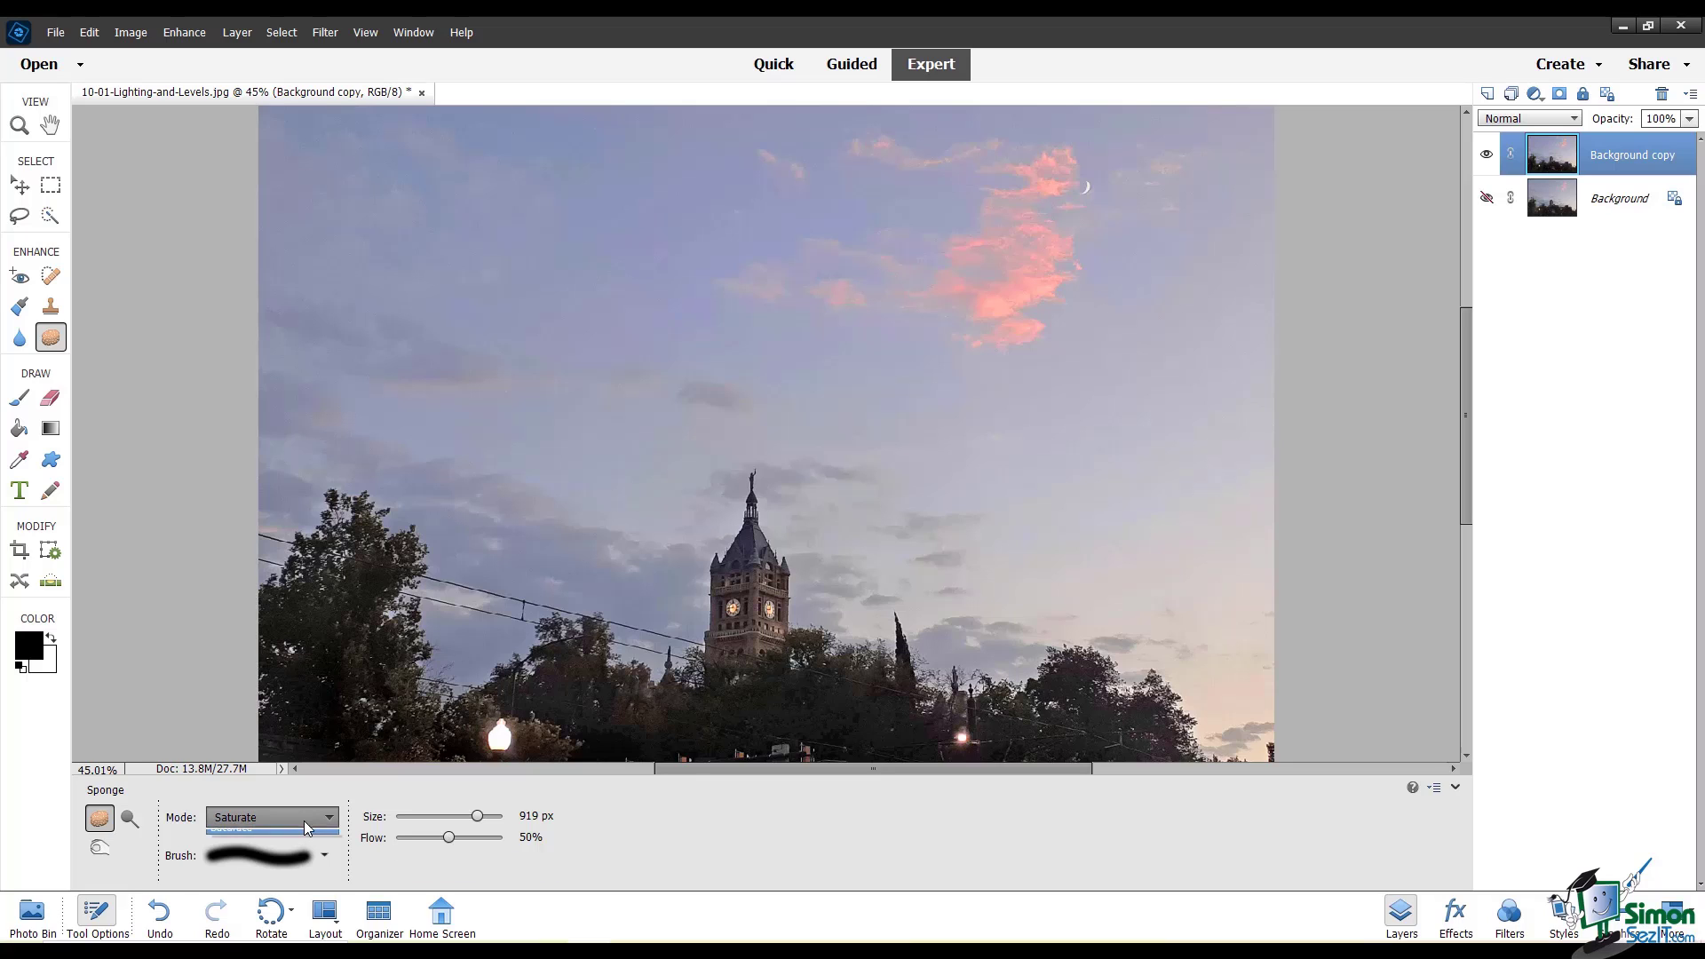
pyautogui.click(281, 840)
pyautogui.moveTo(956, 466)
pyautogui.mouseDown()
pyautogui.moveTo(934, 311)
pyautogui.moveTo(974, 257)
pyautogui.moveTo(977, 449)
pyautogui.moveTo(990, 392)
pyautogui.mouseUp()
pyautogui.moveTo(566, 423)
pyautogui.mouseDown()
pyautogui.moveTo(454, 361)
pyautogui.moveTo(586, 285)
pyautogui.moveTo(711, 307)
pyautogui.mouseUp()
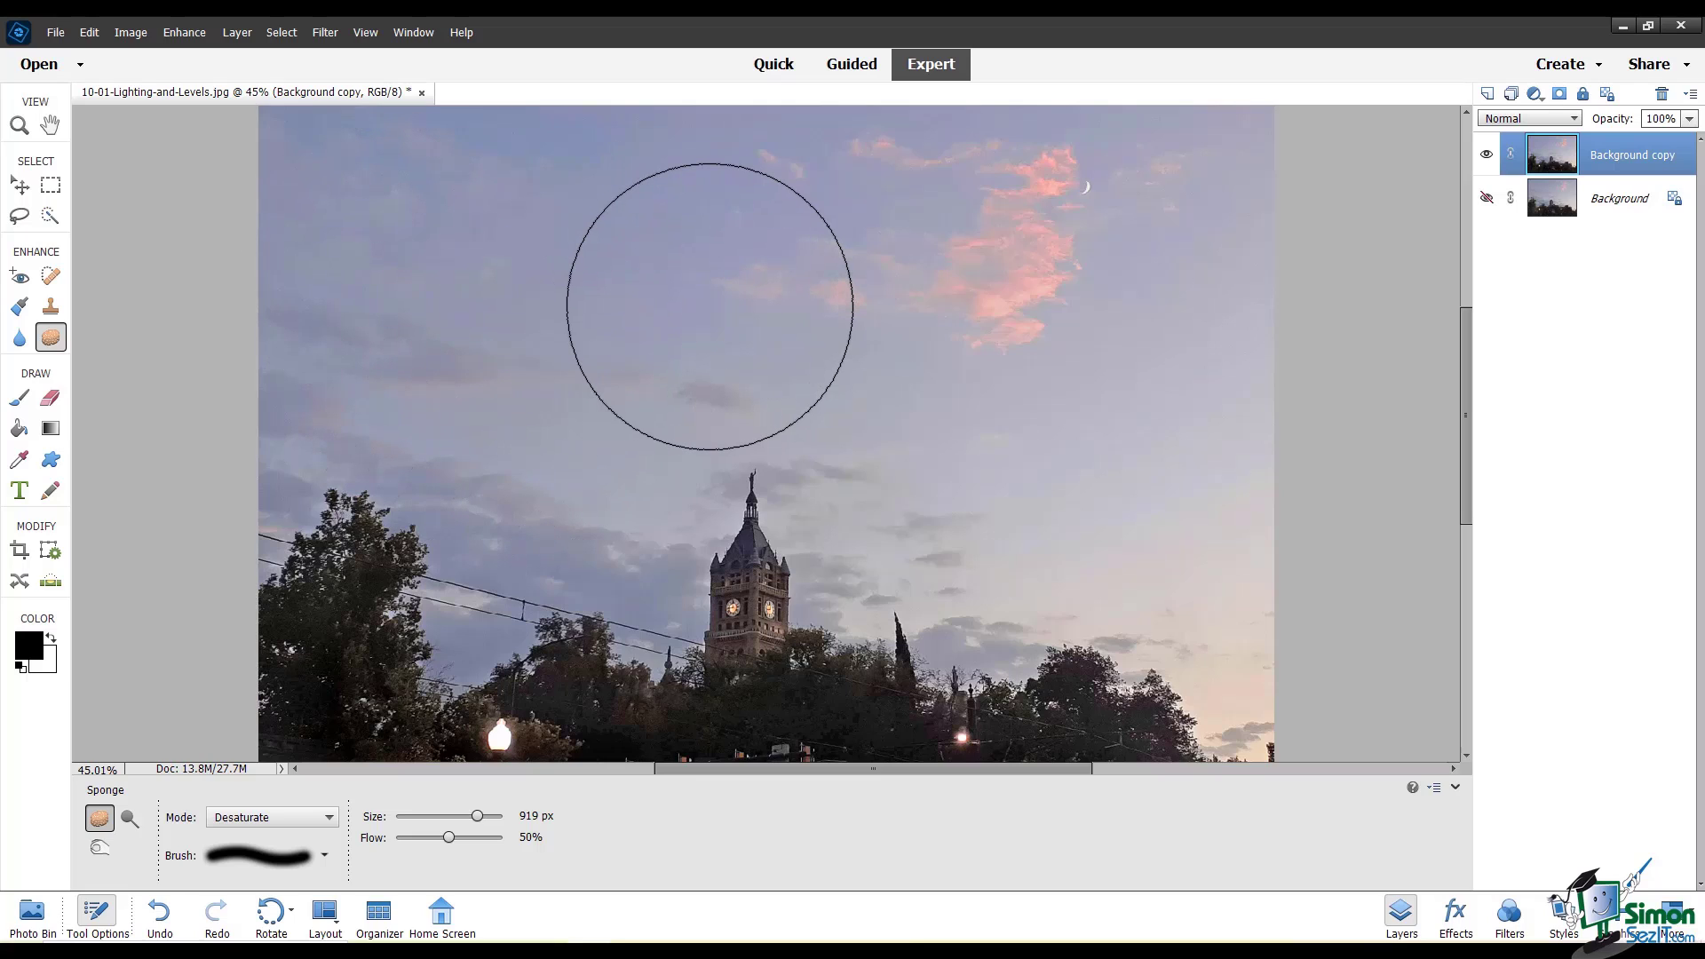